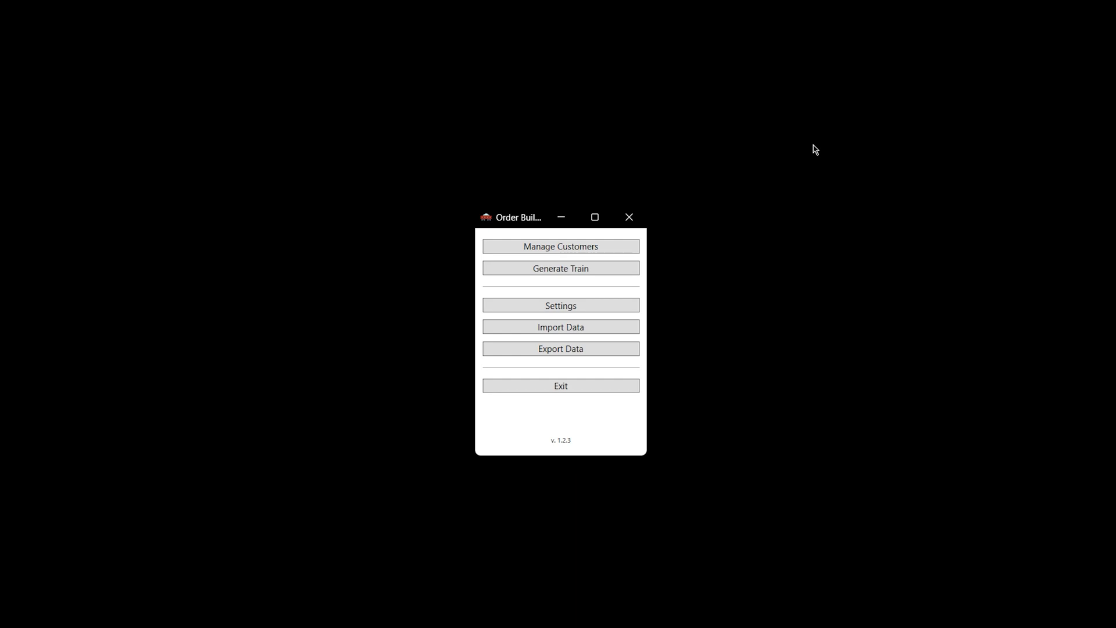
Open the settings and set the usual number of cars to 20% of max cars and the variability to 40%.
click(626, 309)
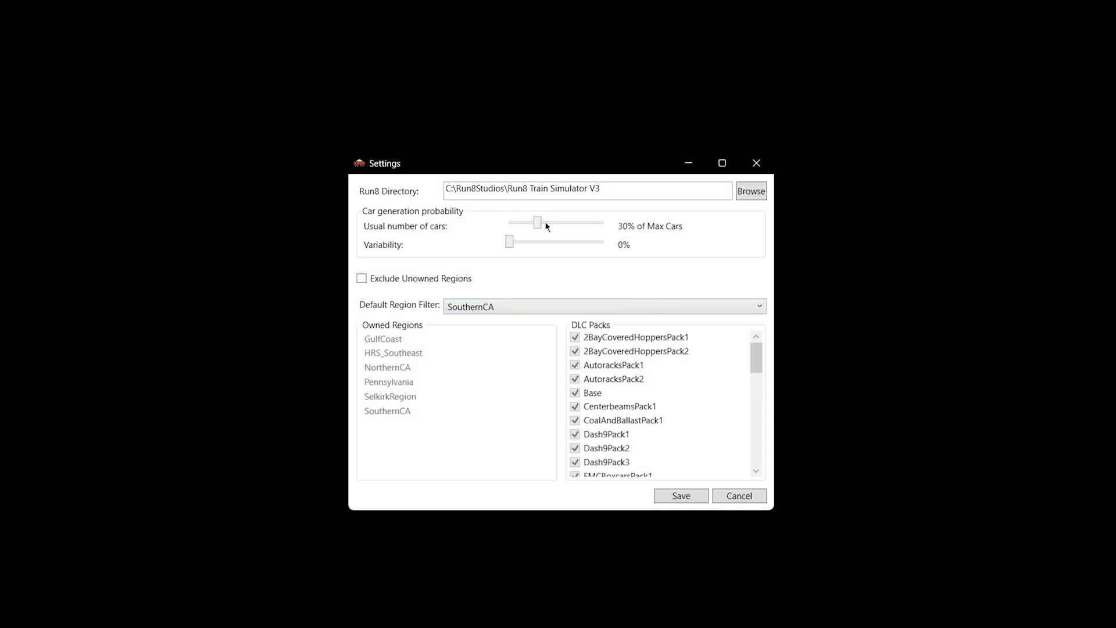
drag(538, 223, 530, 247)
drag(526, 243, 504, 253)
drag(510, 243, 575, 251)
drag(604, 244, 578, 249)
drag(577, 243, 528, 246)
drag(559, 227, 584, 227)
drag(582, 226, 528, 225)
drag(532, 245, 546, 246)
Select SouthernCA as the default region filter, look through the DLC packs, and close the settings.
click(530, 307)
click(521, 379)
mouse_move(760, 354)
mouse_down()
mouse_move(756, 445)
mouse_move(753, 334)
mouse_up()
click(756, 165)
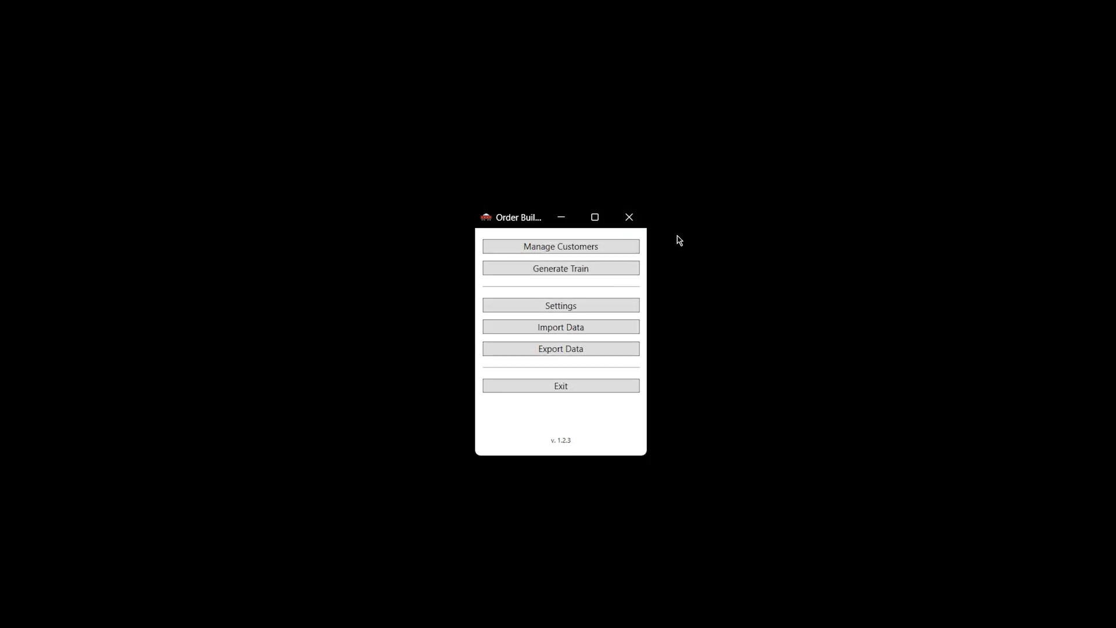
drag(533, 221, 533, 226)
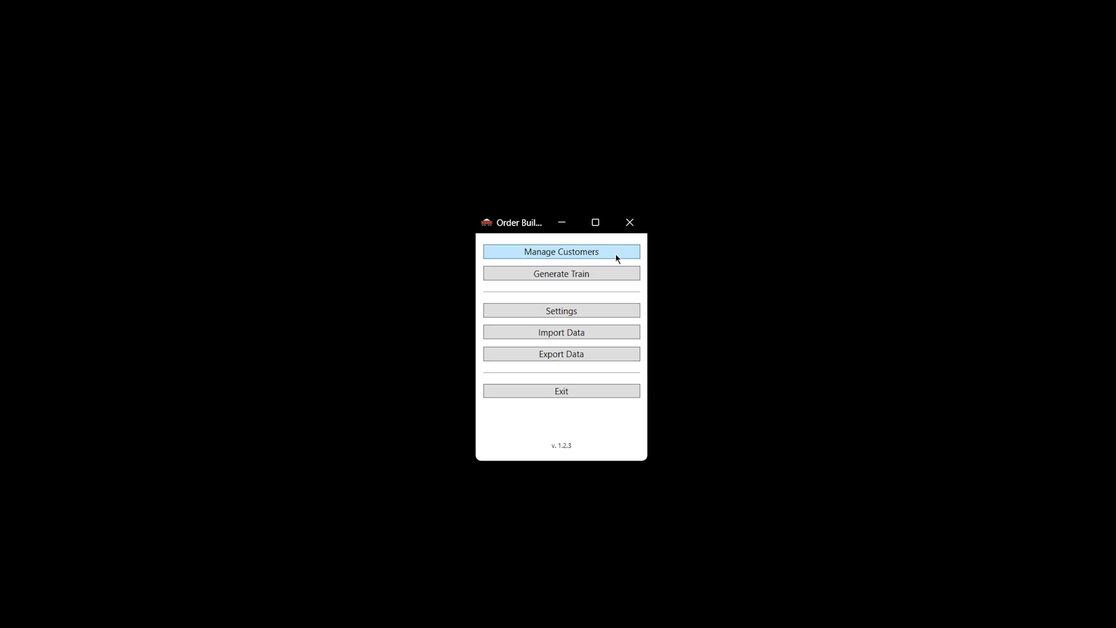
click(608, 313)
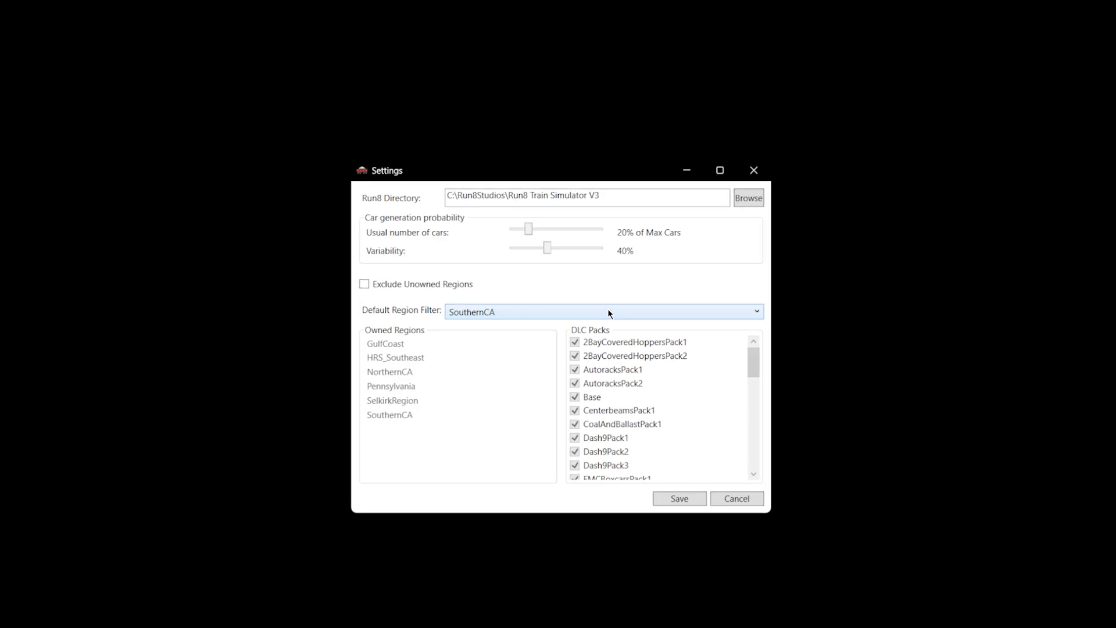
drag(552, 169, 154, 0)
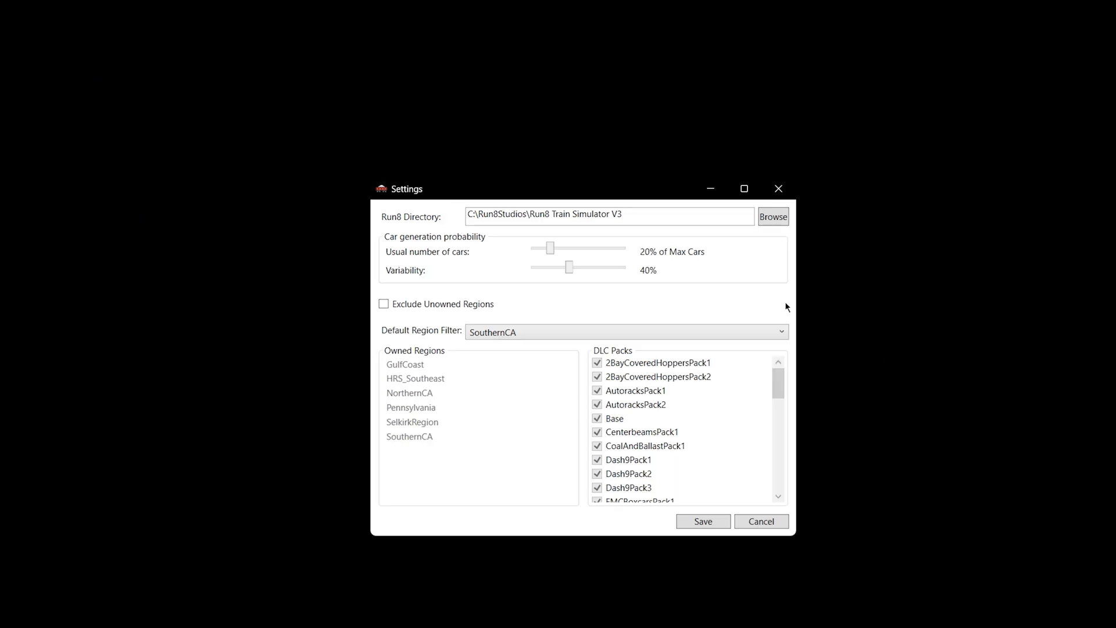
click(779, 189)
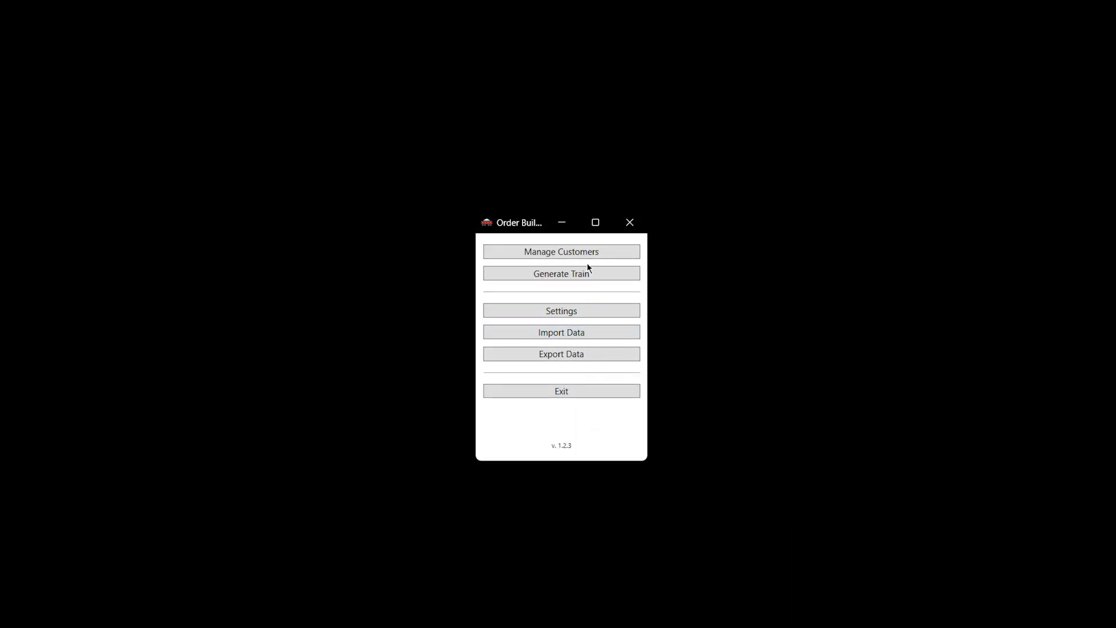
Open customer management and view the orders of 11 Boxcar Warehousing, Advanced Drainage Systems and both Archer Daniels Midland customers.
click(630, 254)
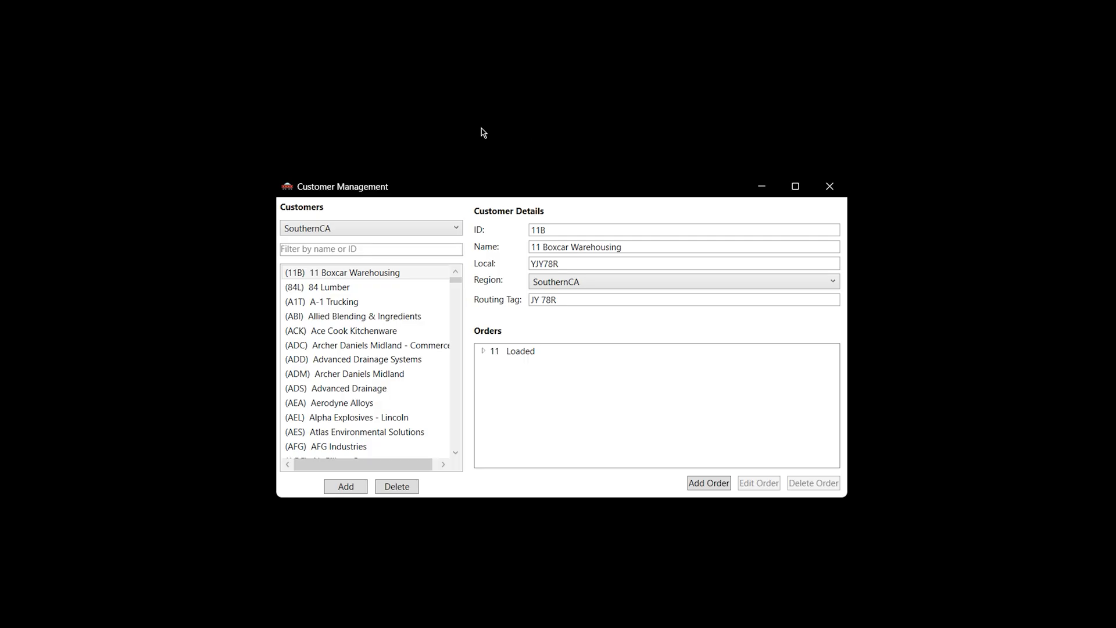
click(530, 352)
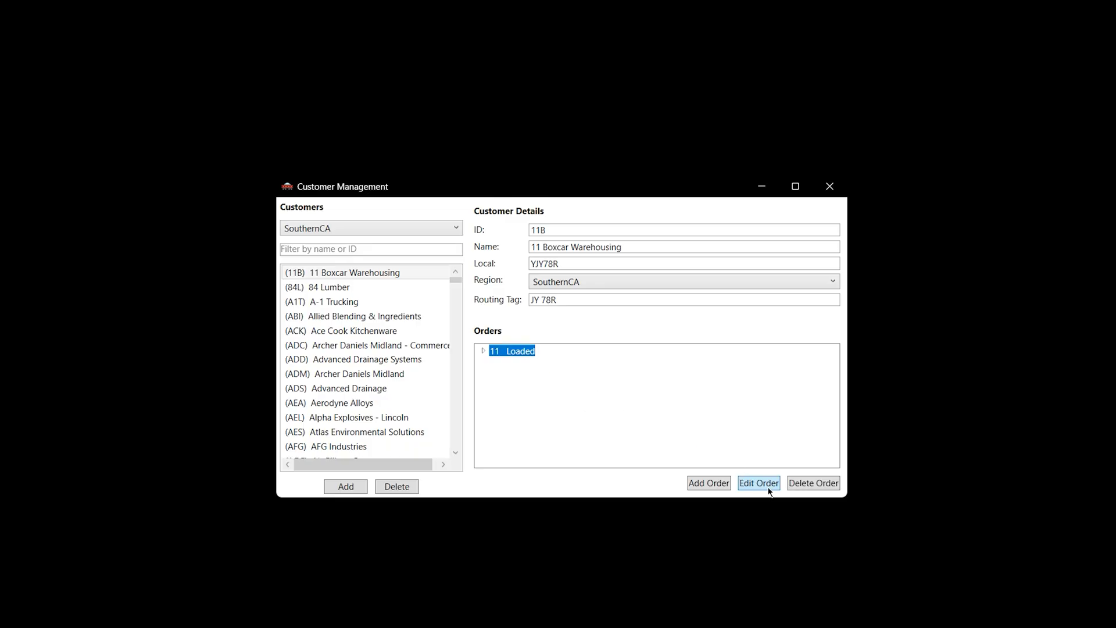
click(383, 363)
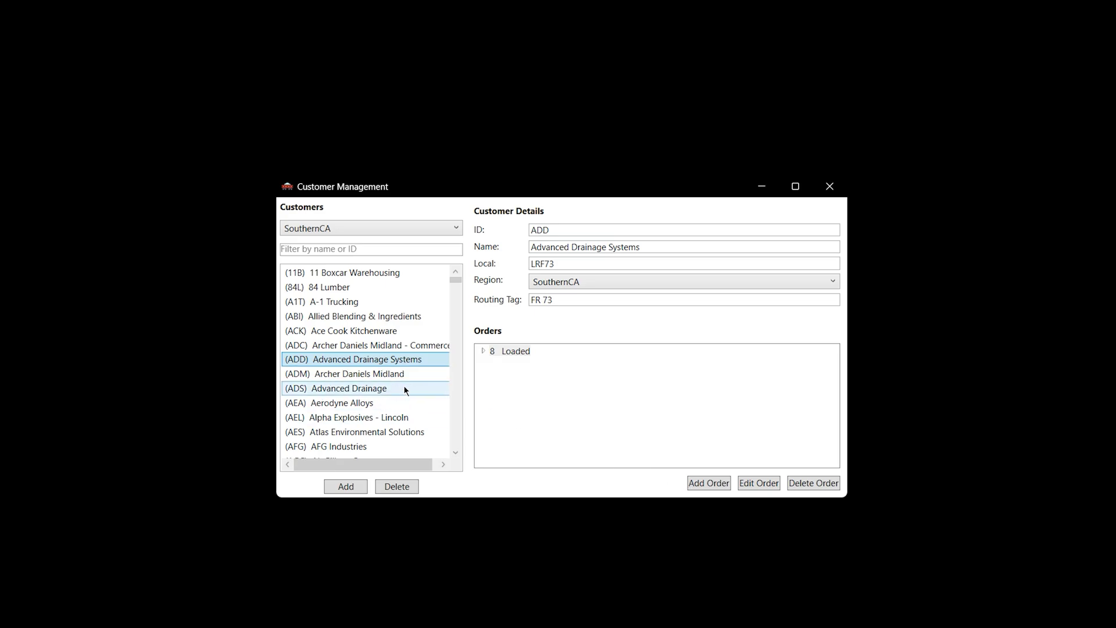
click(405, 375)
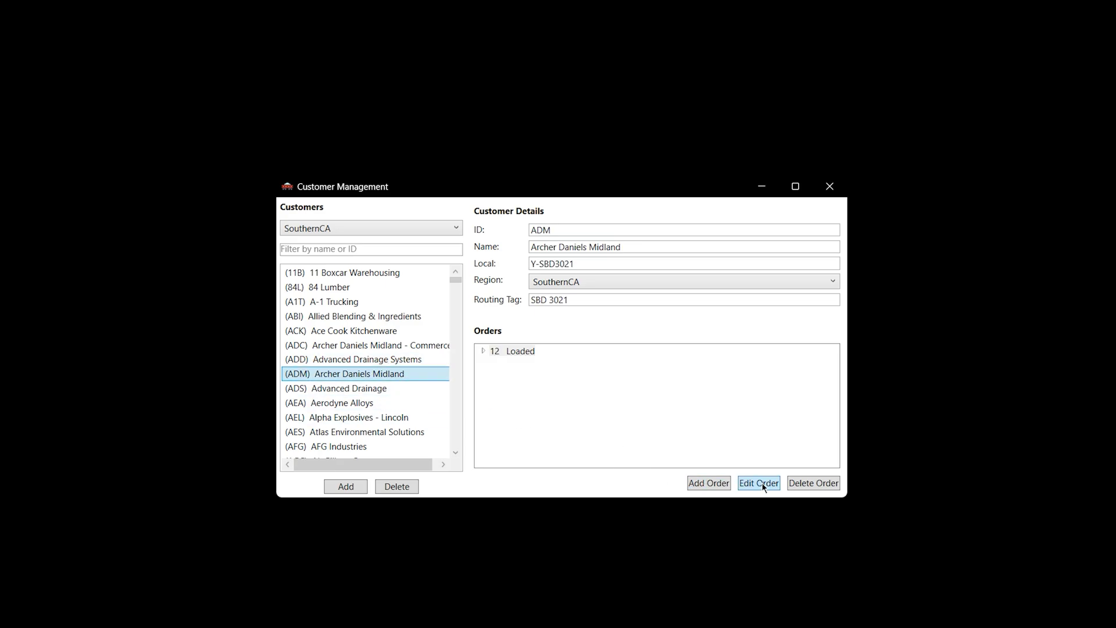
click(406, 360)
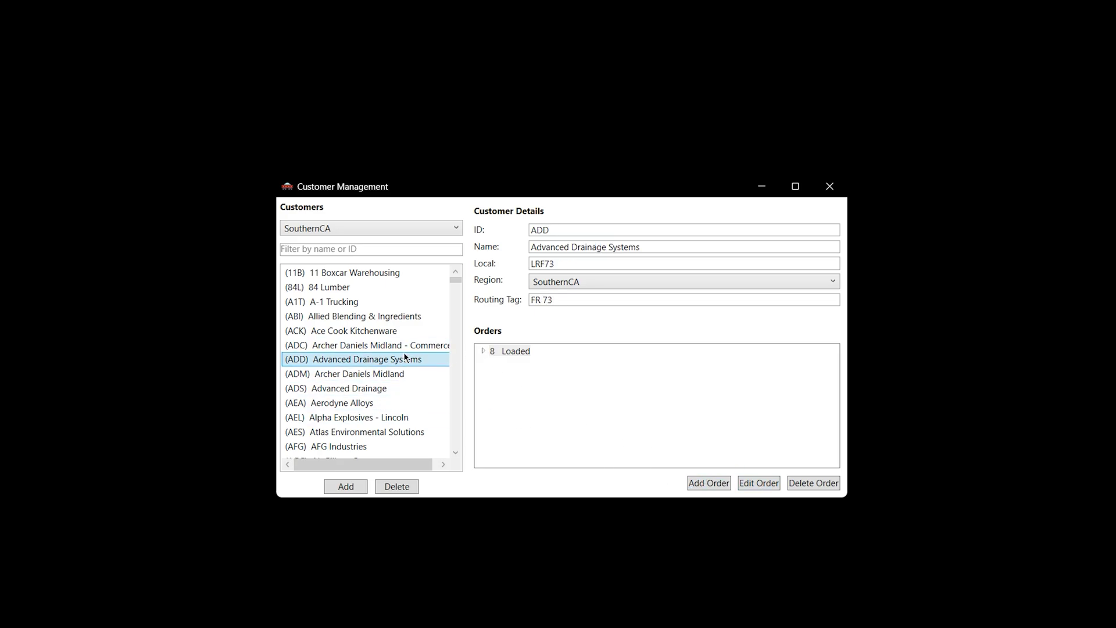
click(405, 347)
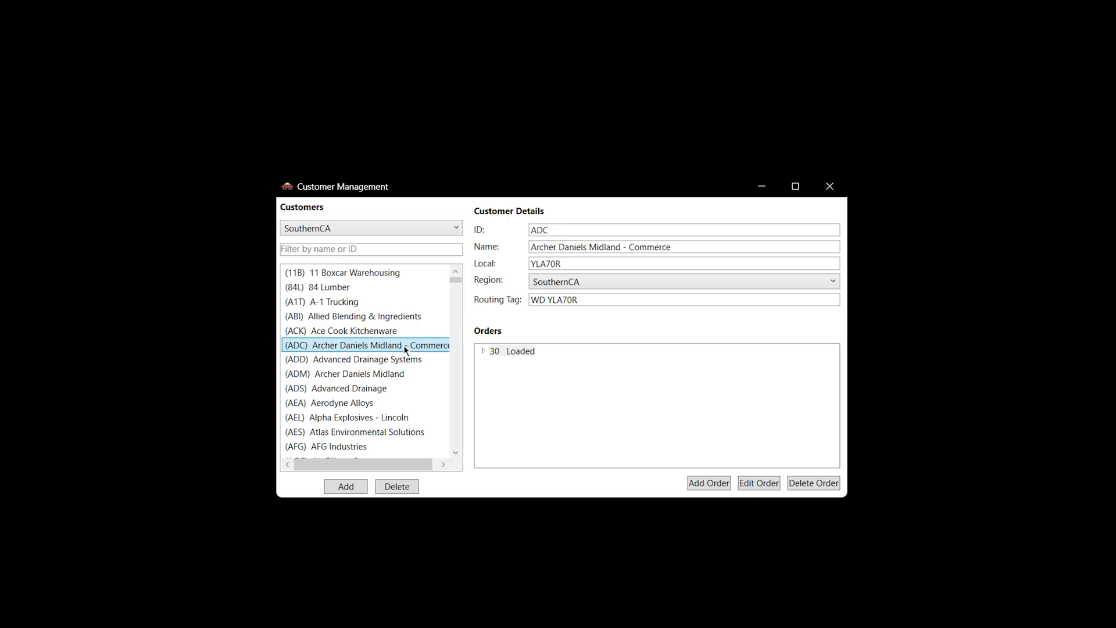
click(830, 186)
Reopen customer management and view the orders of Advanced Drainage, Atlas Environmental Solutions and Arvin Grape Growers Association.
click(559, 258)
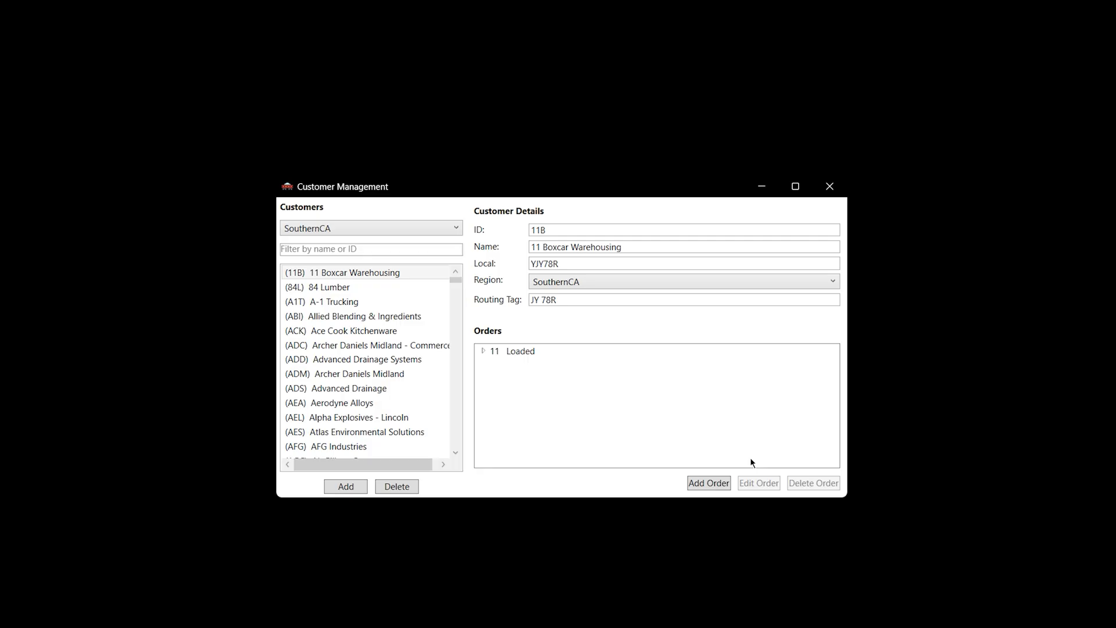
click(396, 386)
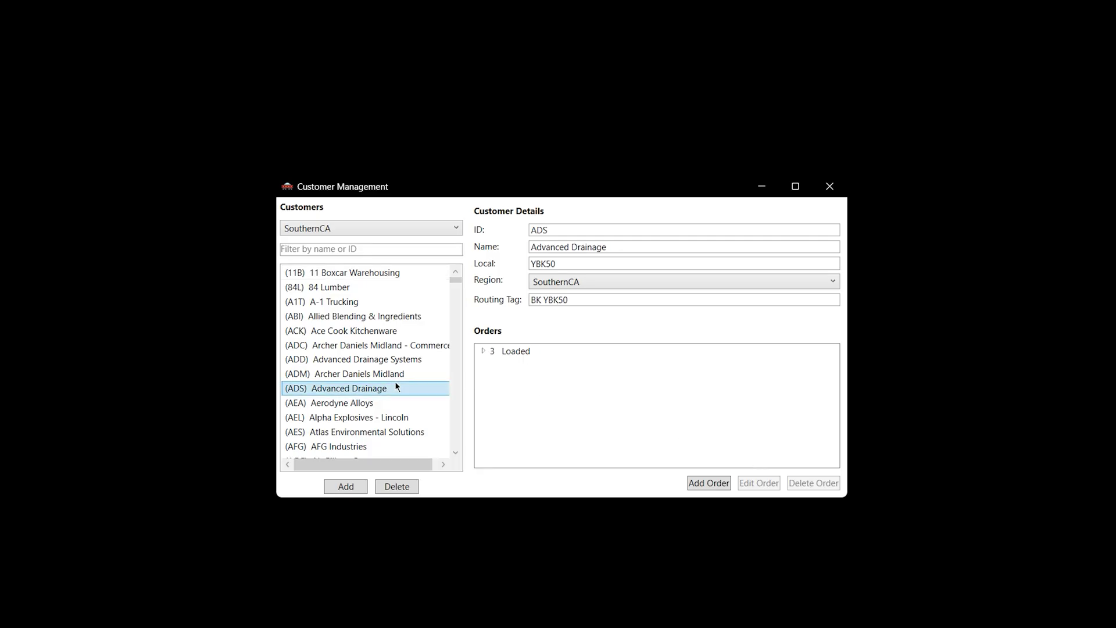
click(529, 351)
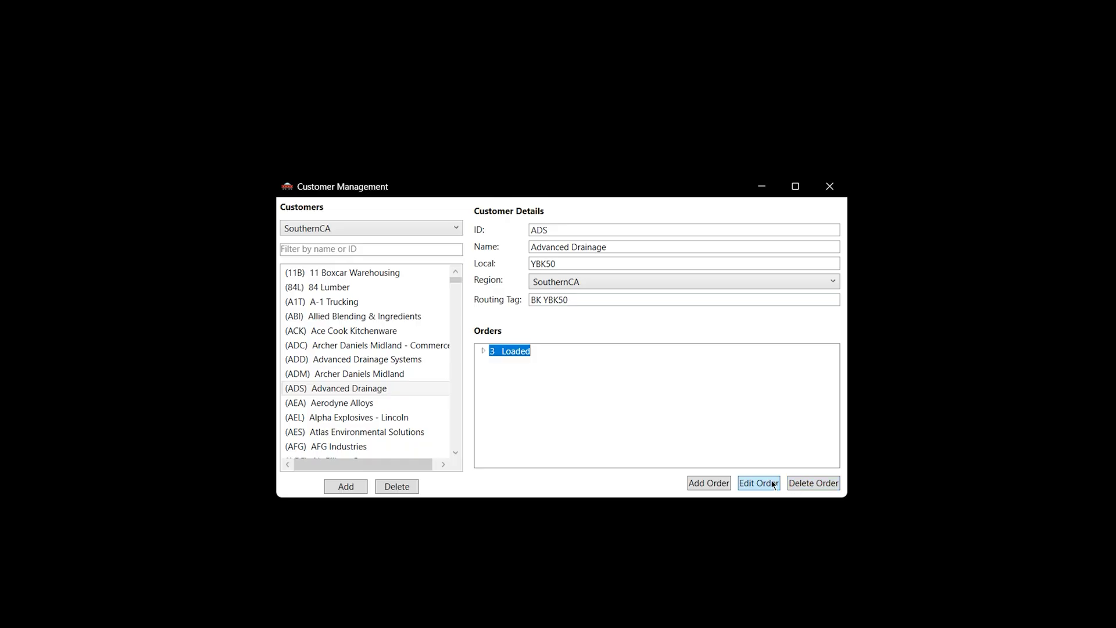
click(384, 418)
click(386, 432)
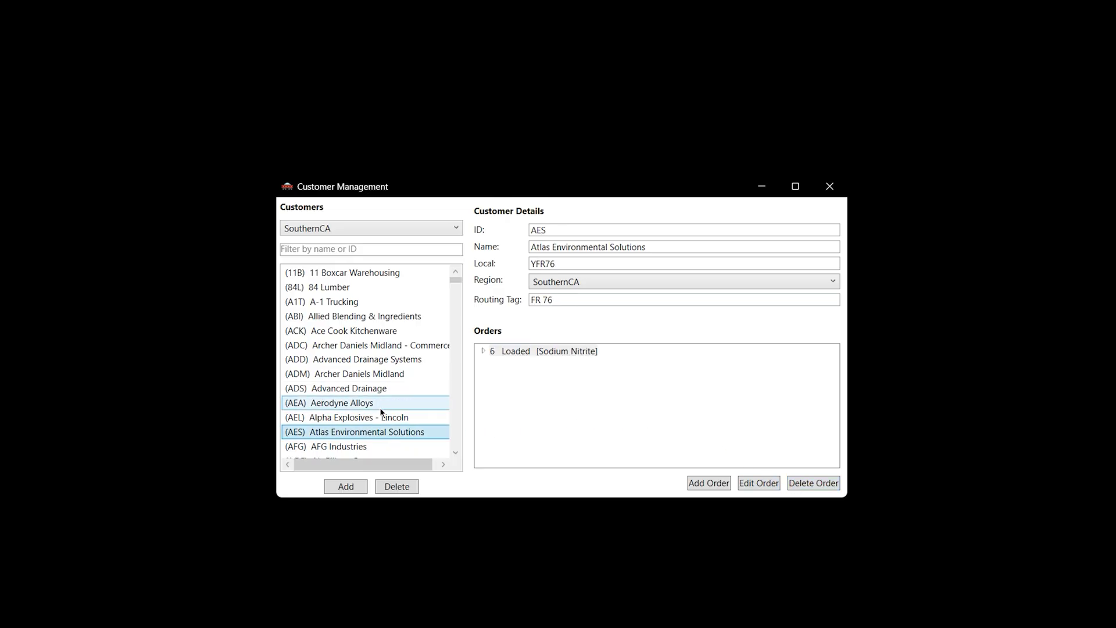
scroll(379, 407, down, 2)
click(381, 365)
click(383, 375)
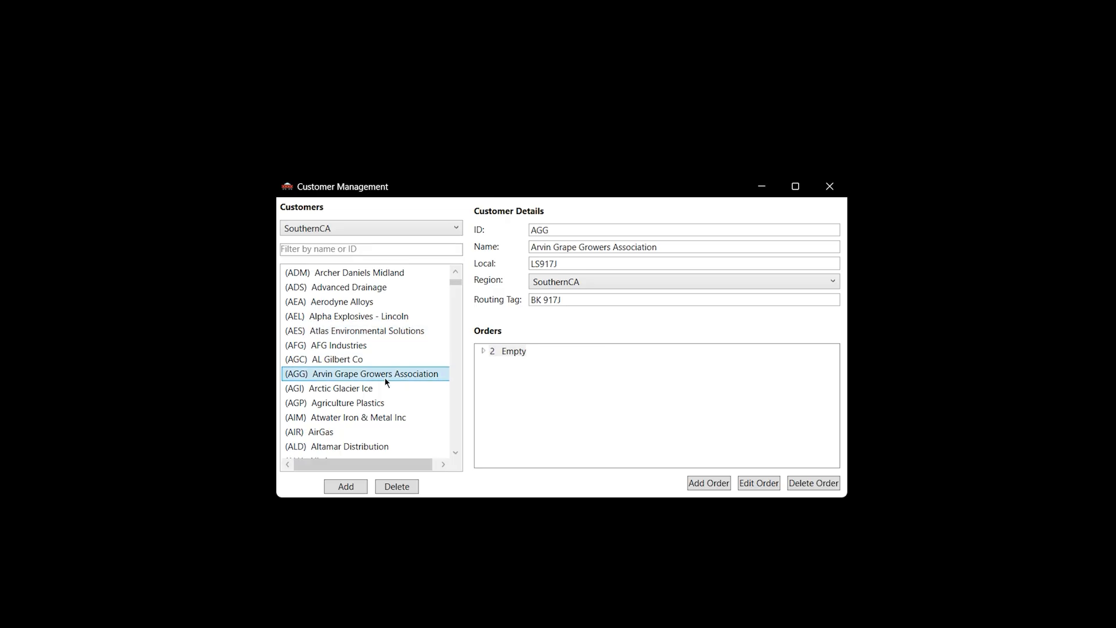
Open the Arvin Grape Growers Association empty-car order for editing, bring its window into view, and cancel without changes.
click(751, 487)
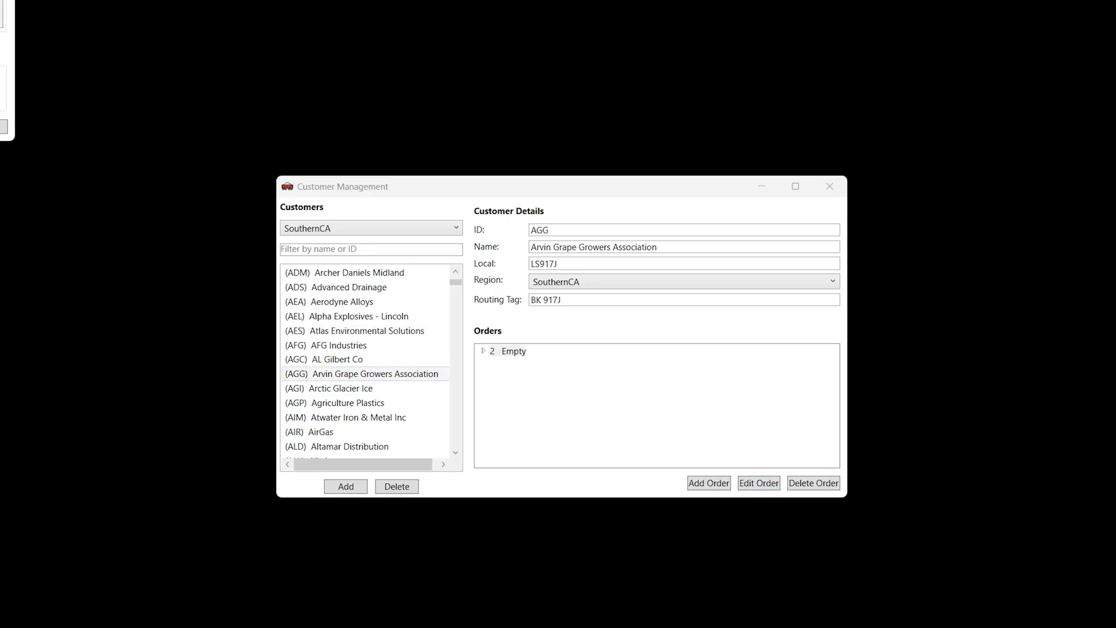
drag(1, 8, 579, 0)
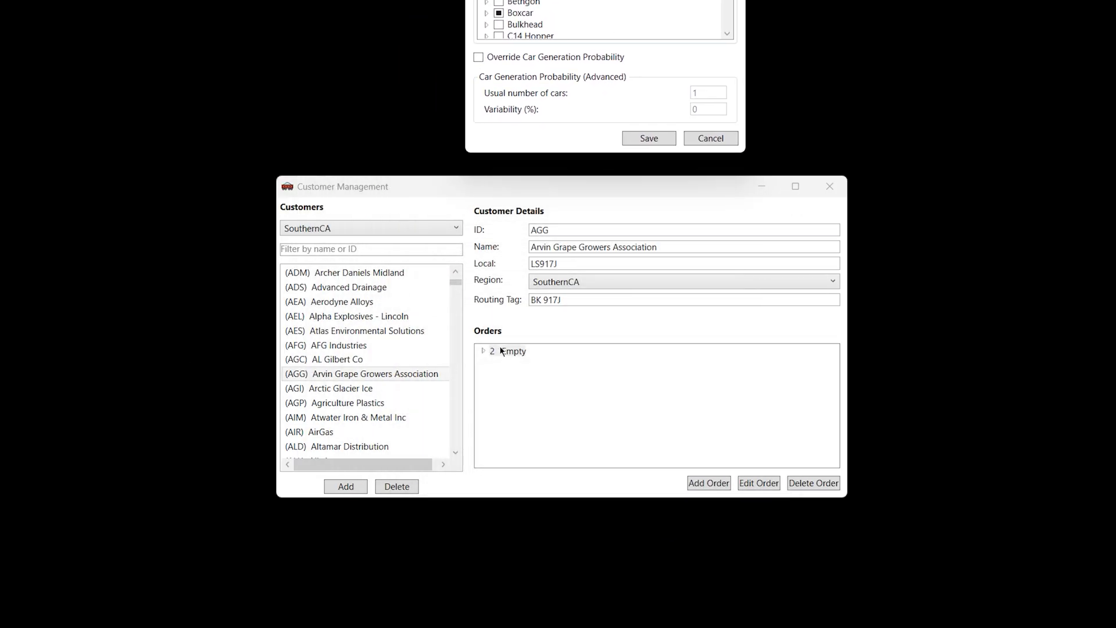
click(726, 141)
View the Agriculture Plastics orders, examine the Atlas Environmental Solutions hazmat order's details, and close customer management.
click(392, 403)
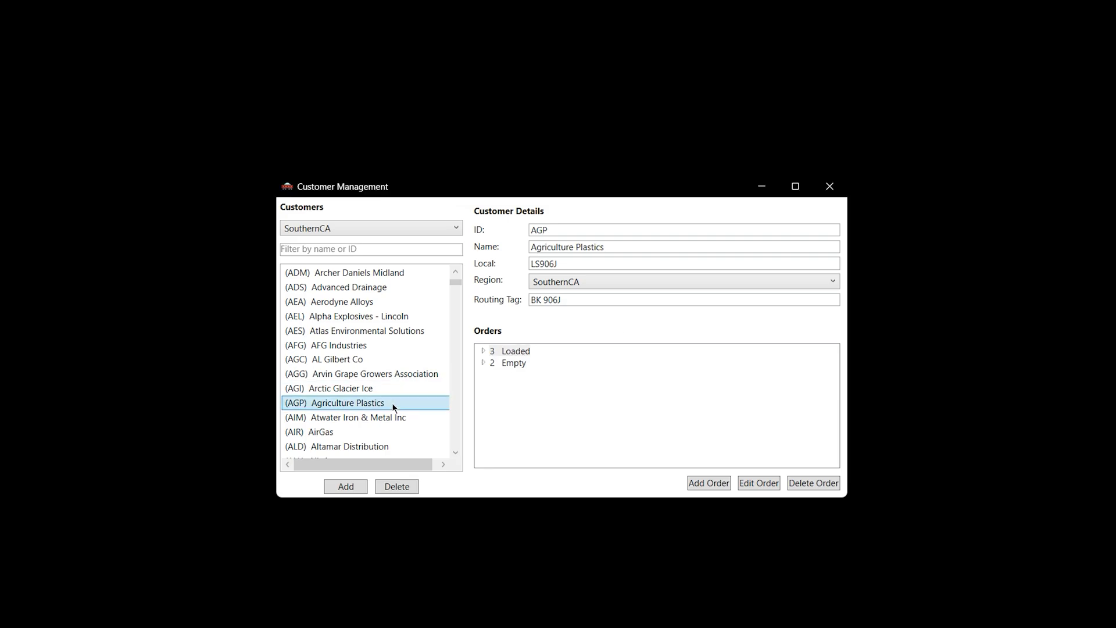
click(390, 374)
click(396, 330)
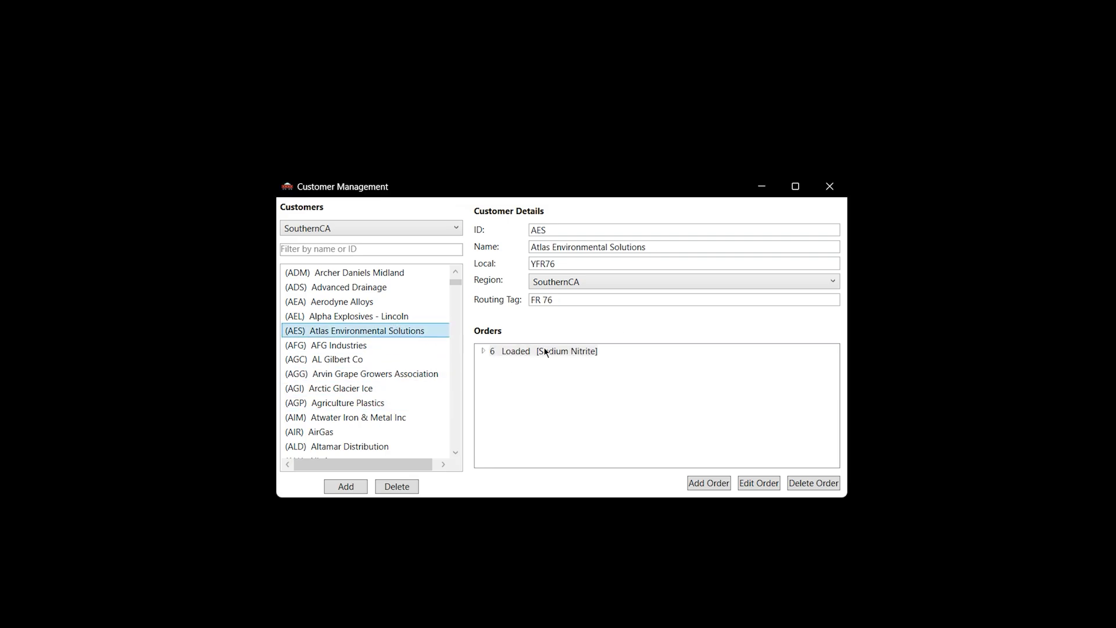
click(760, 482)
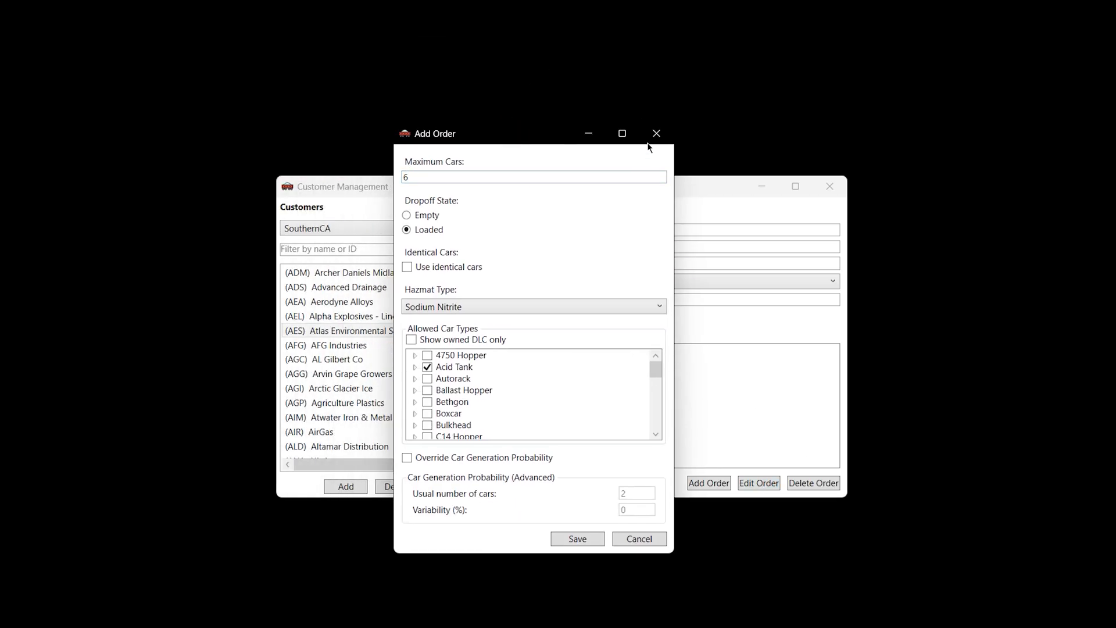
click(657, 134)
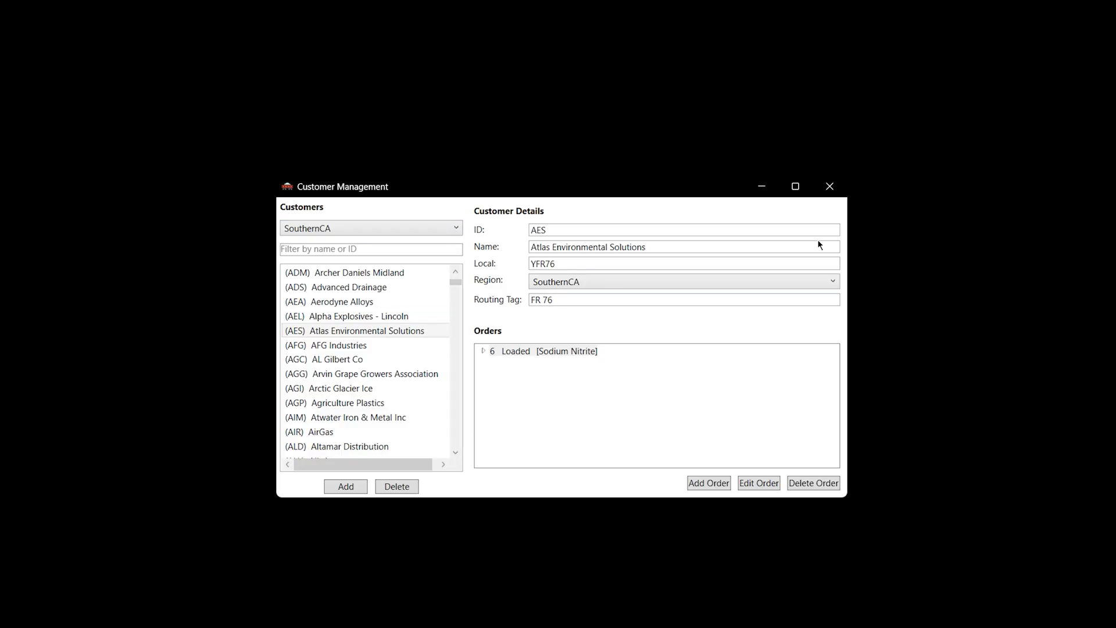
click(831, 186)
Reopen customer management, open the 11 Boxcar Warehousing loaded order for editing, and place its window beside the customer window.
click(570, 255)
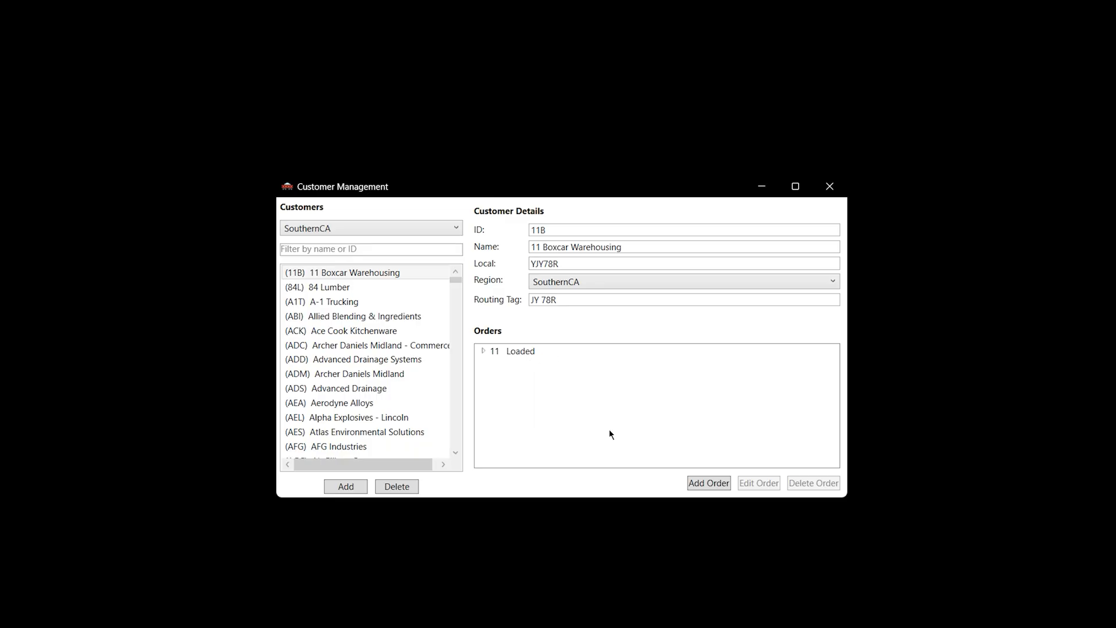
click(528, 357)
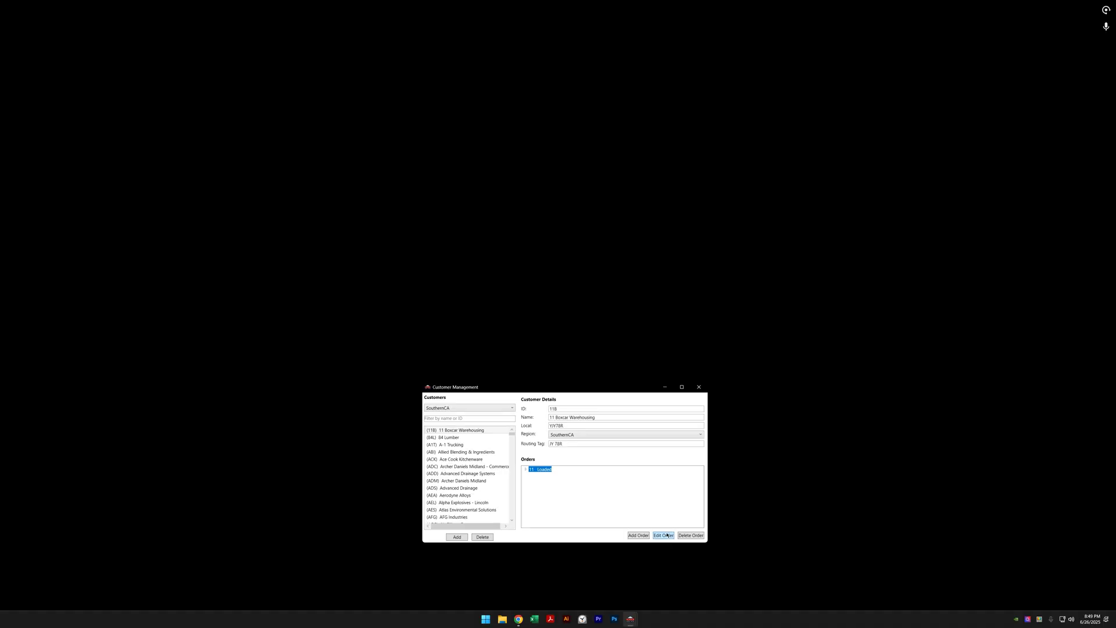
click(663, 536)
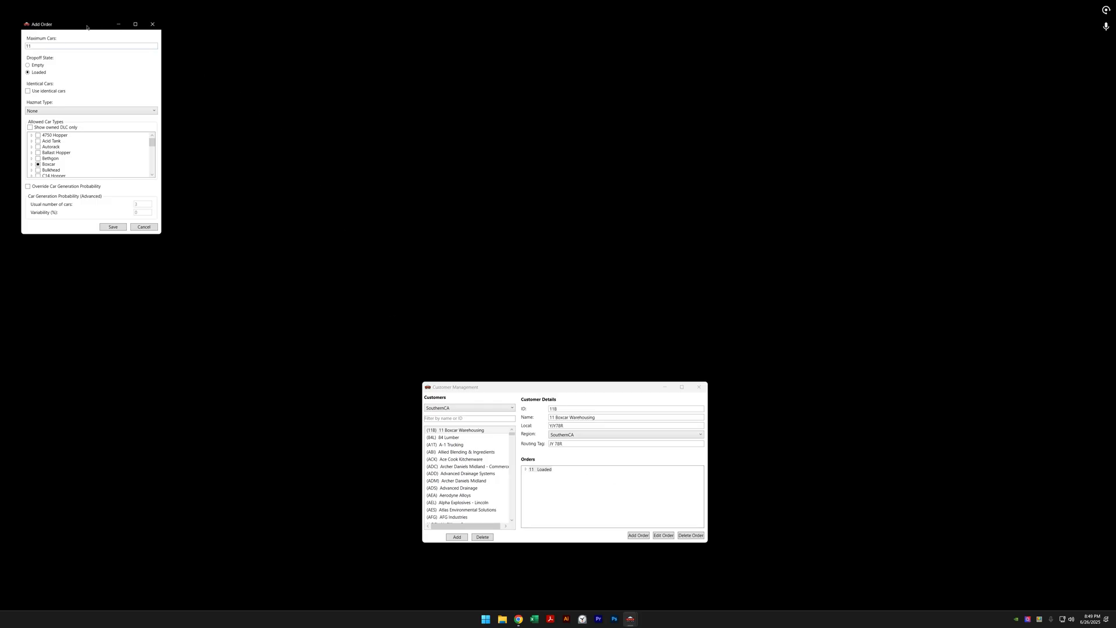
drag(87, 28, 572, 348)
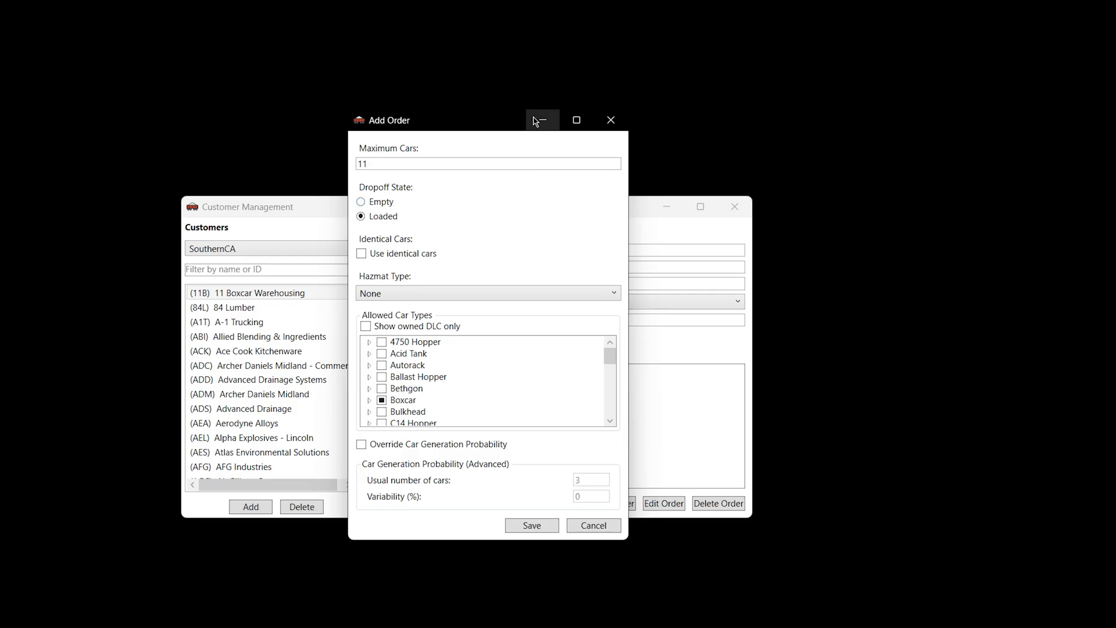
drag(500, 124, 511, 147)
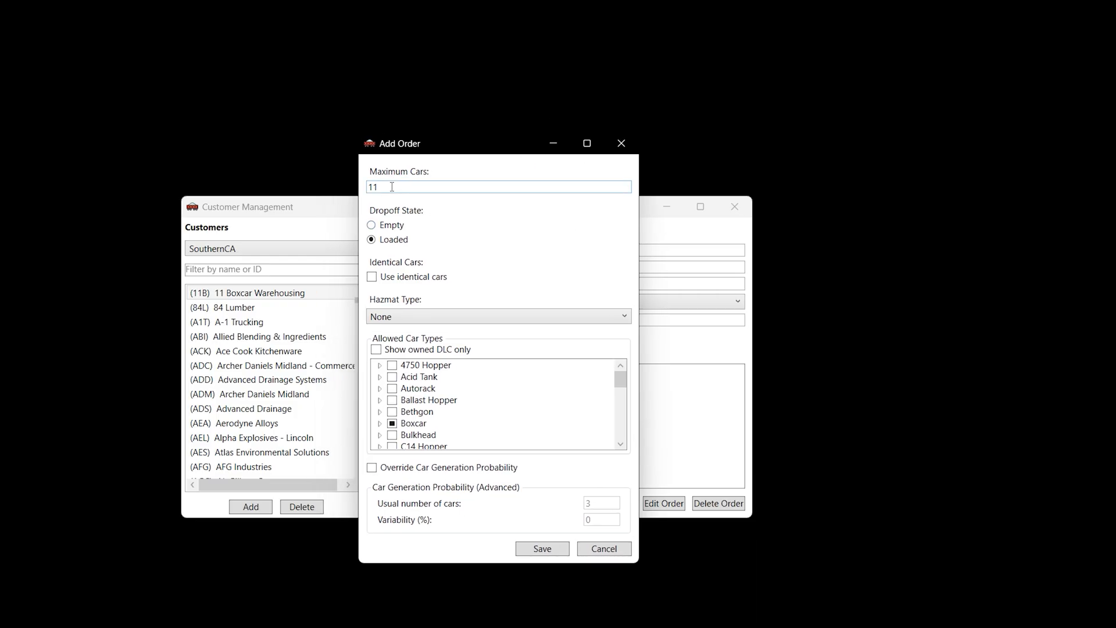
drag(450, 153, 854, 145)
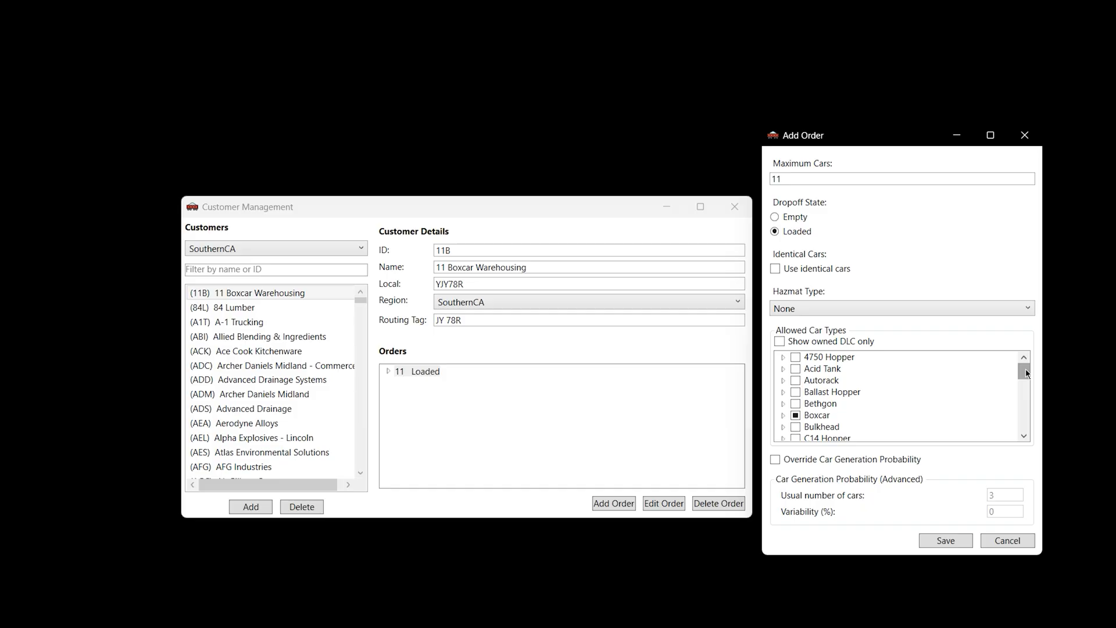
Browse the order's allowed car types, expand the C14 Hopper models, and cancel the order edit.
drag(1026, 371, 1025, 375)
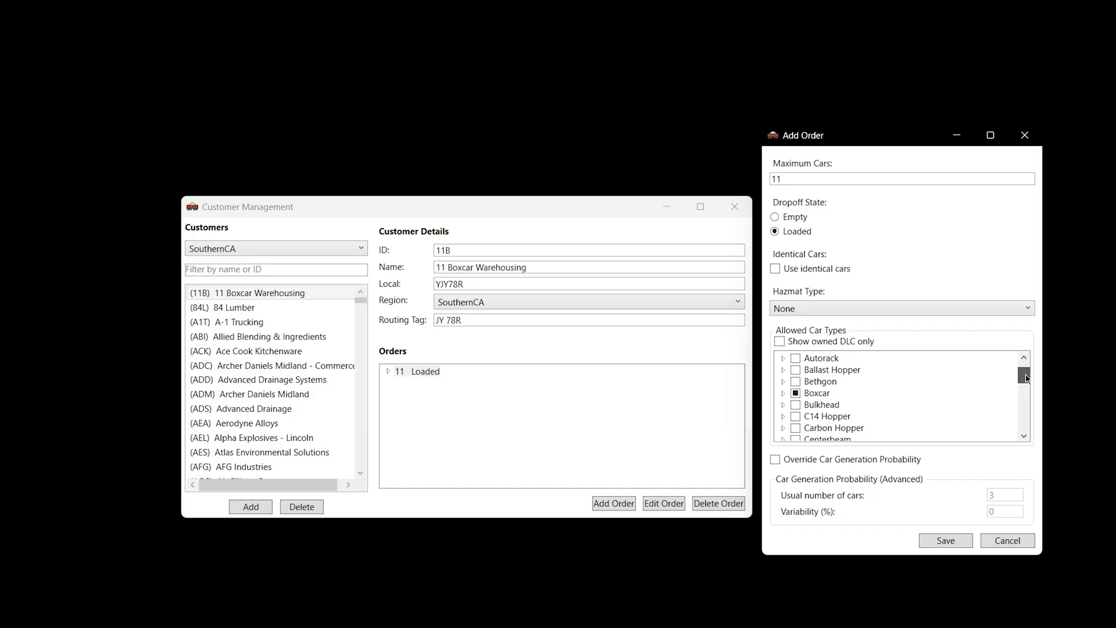
click(784, 417)
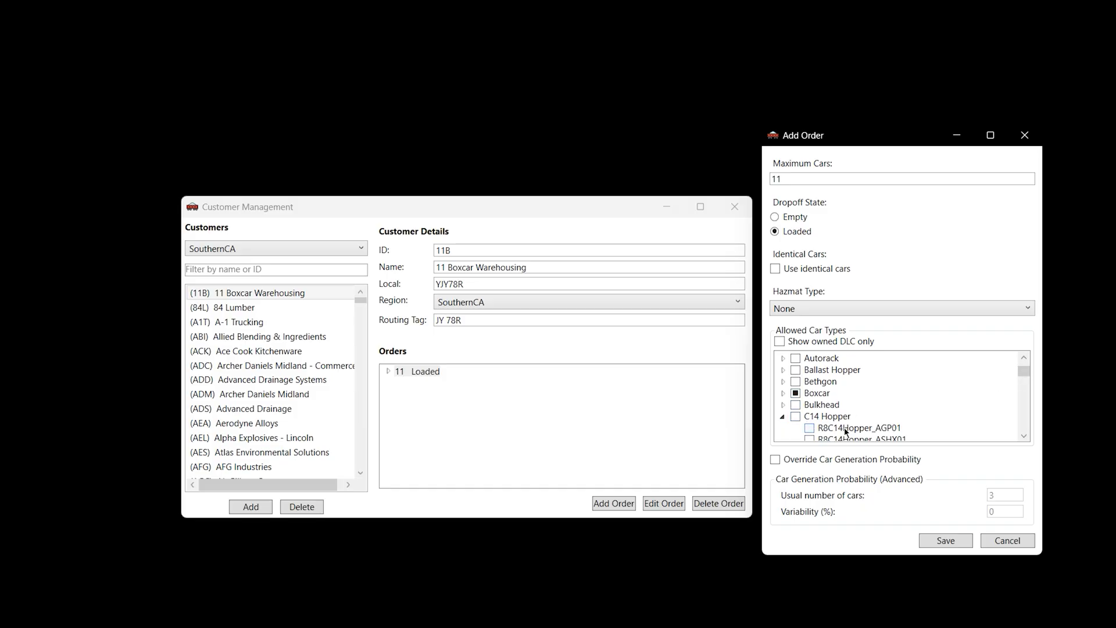
click(999, 535)
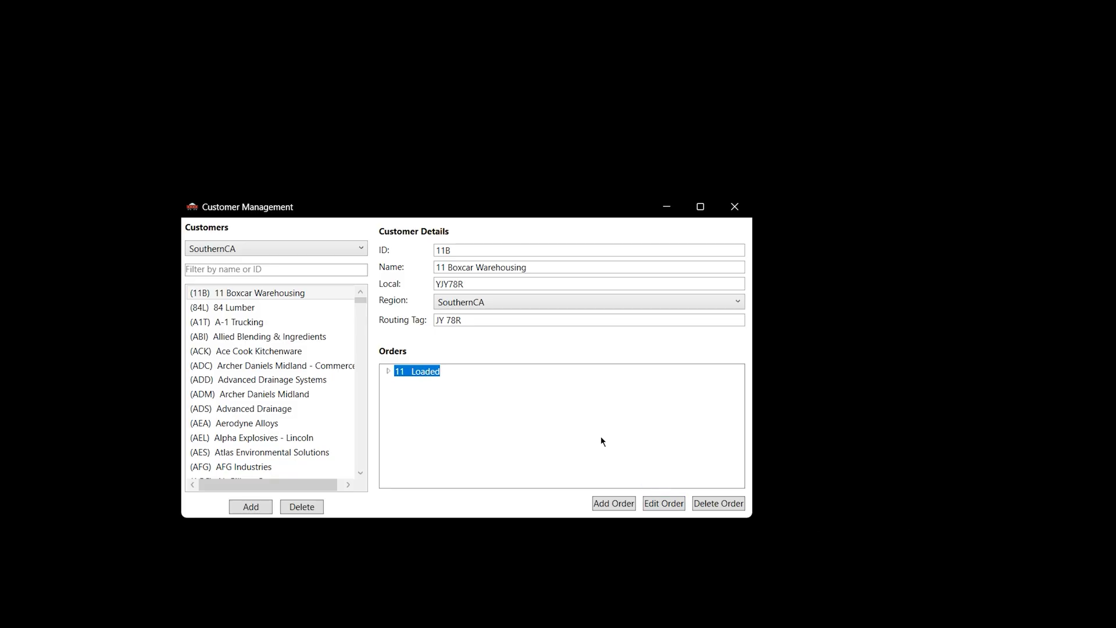
Reopen the 11 Boxcar Warehousing order, set the maximum cars to 9 and the dropoff state to Empty.
click(667, 503)
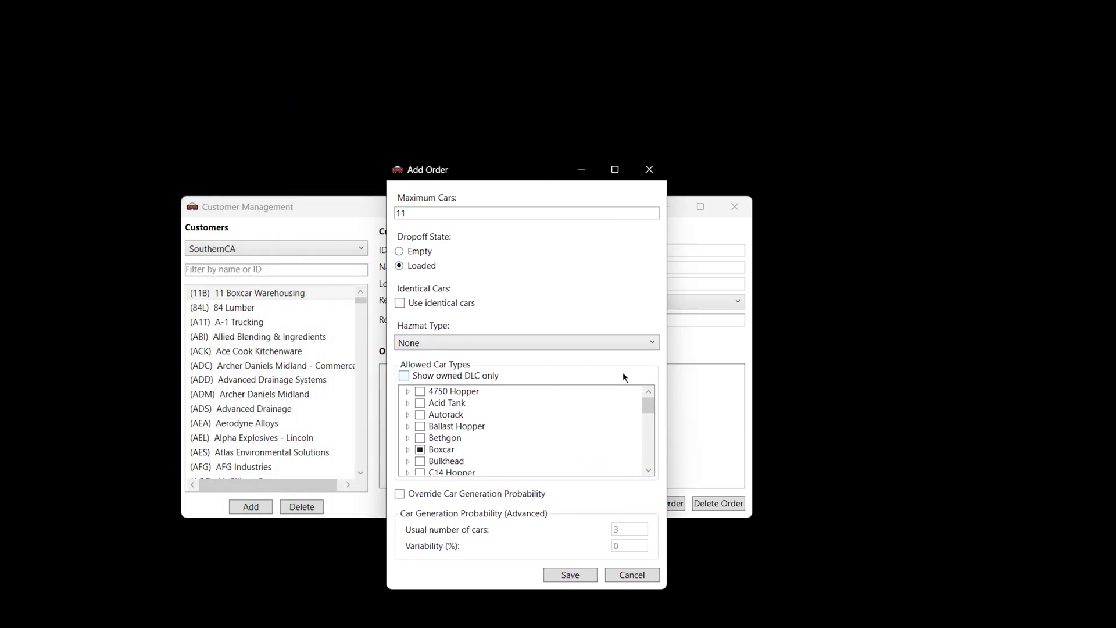
drag(412, 213, 392, 214)
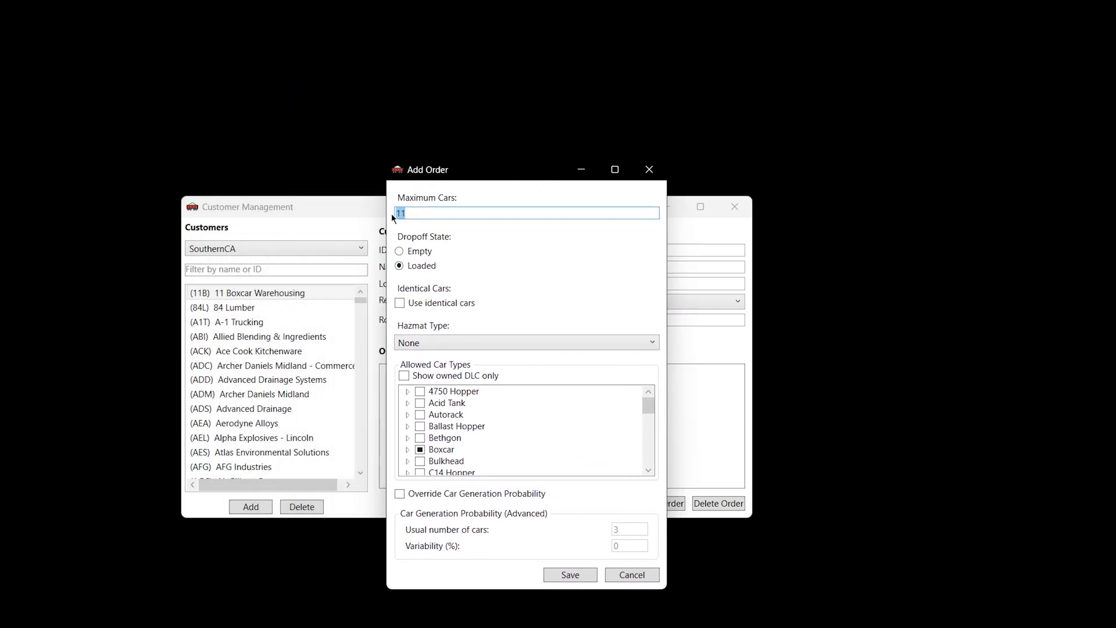
click(484, 249)
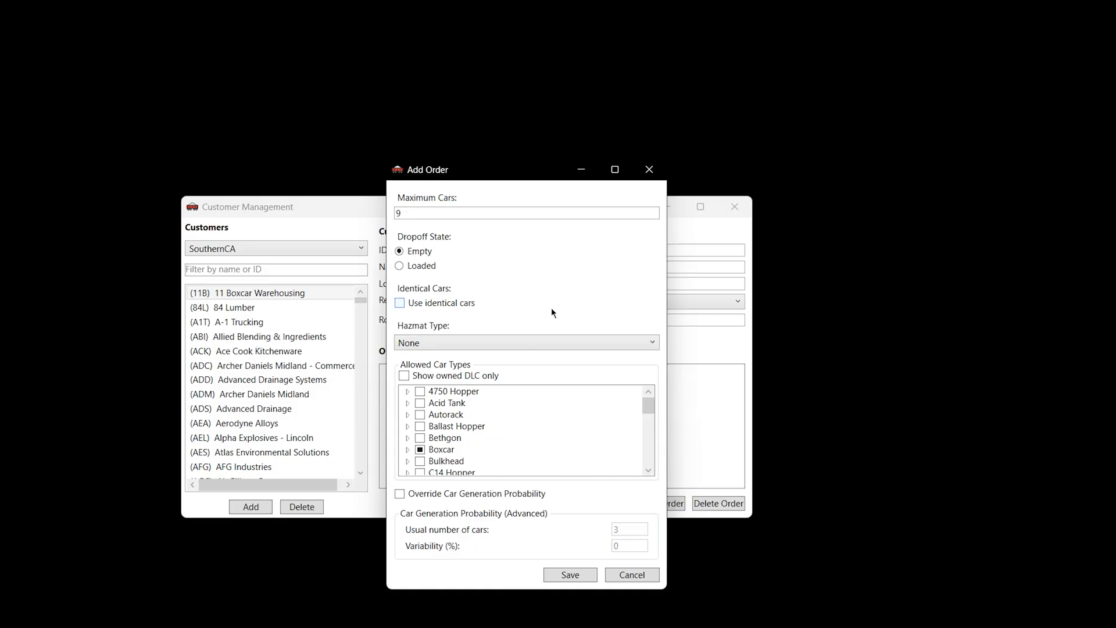
Expand the Boxcar models in the order's allowed car types, enlarge the window, and toggle the whole Boxcar category on and off.
scroll(650, 406, down, 1)
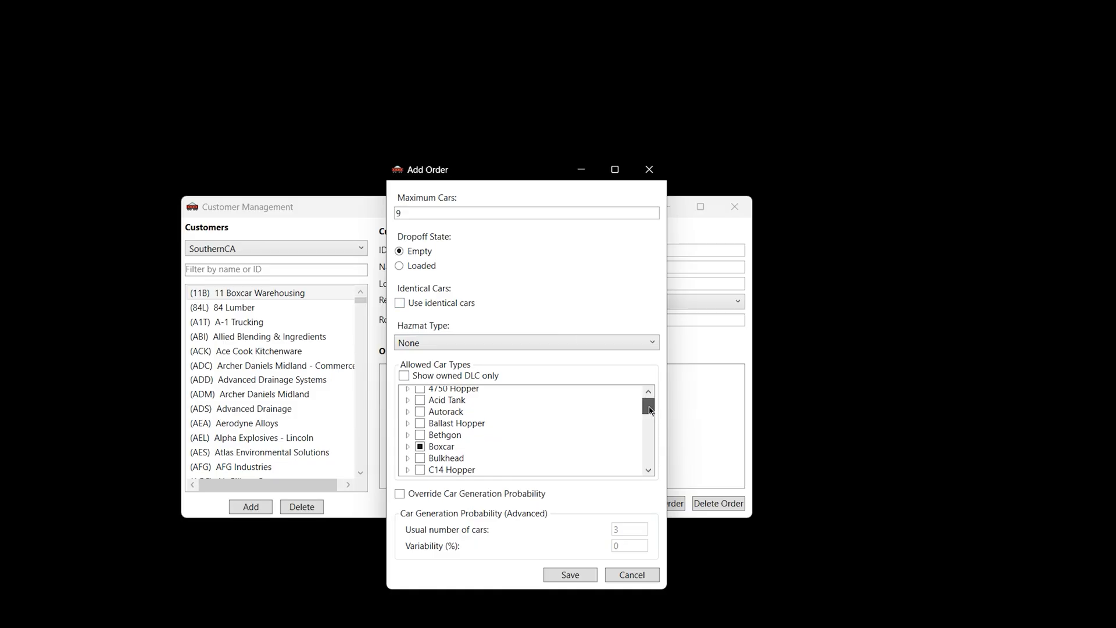
click(407, 424)
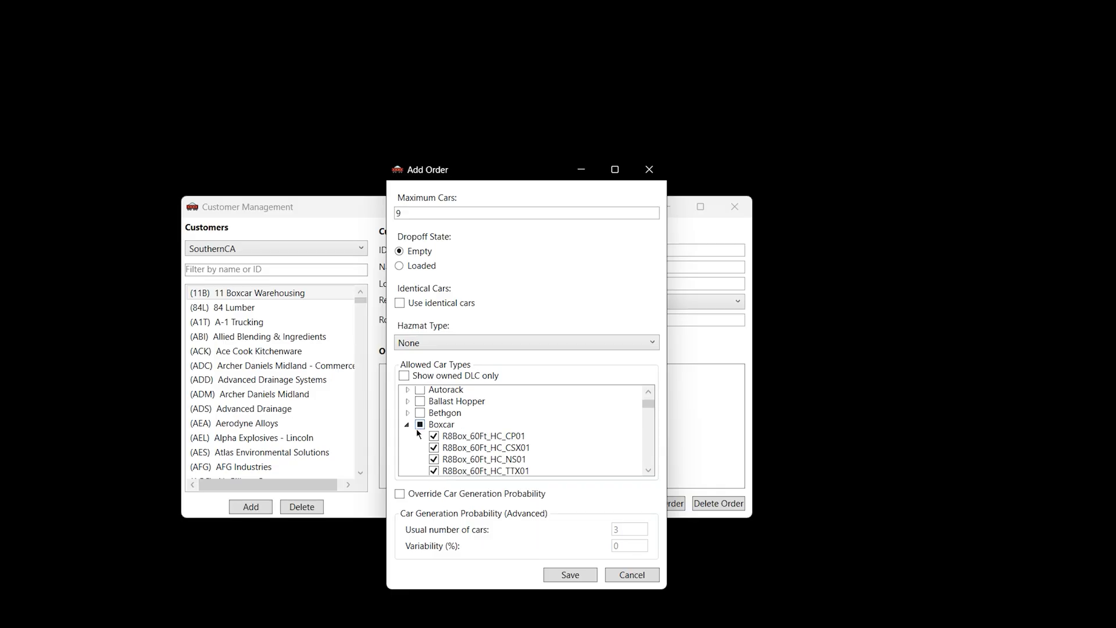
drag(647, 401, 646, 404)
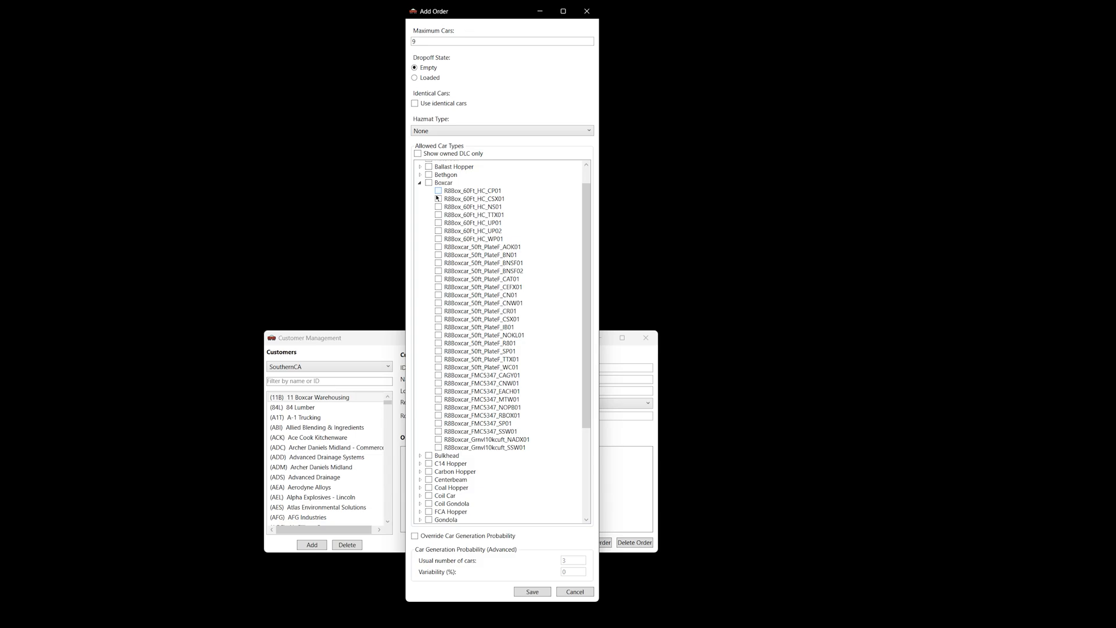
click(429, 182)
click(429, 182)
Try allowing only the R8Box_60Ft_HC models CP01, NS01, UP01, UP02 and WP01, and cancel the order edit.
click(439, 192)
click(439, 207)
click(439, 224)
click(439, 231)
click(439, 239)
click(577, 592)
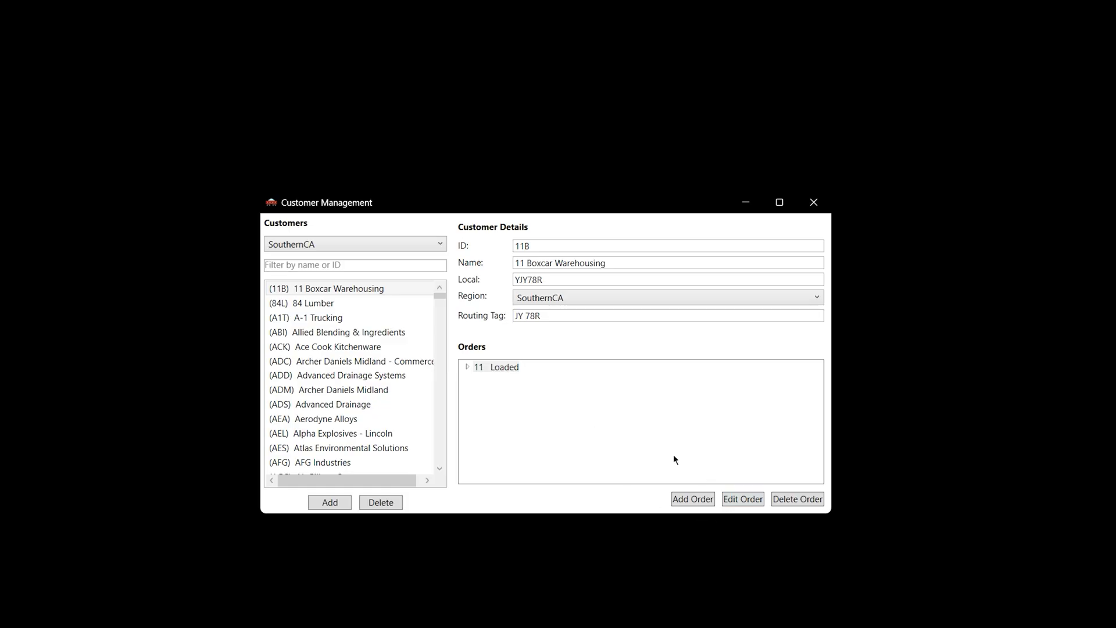
Open the Advanced Drainage loaded order for editing and reposition its window over the customer window.
click(385, 403)
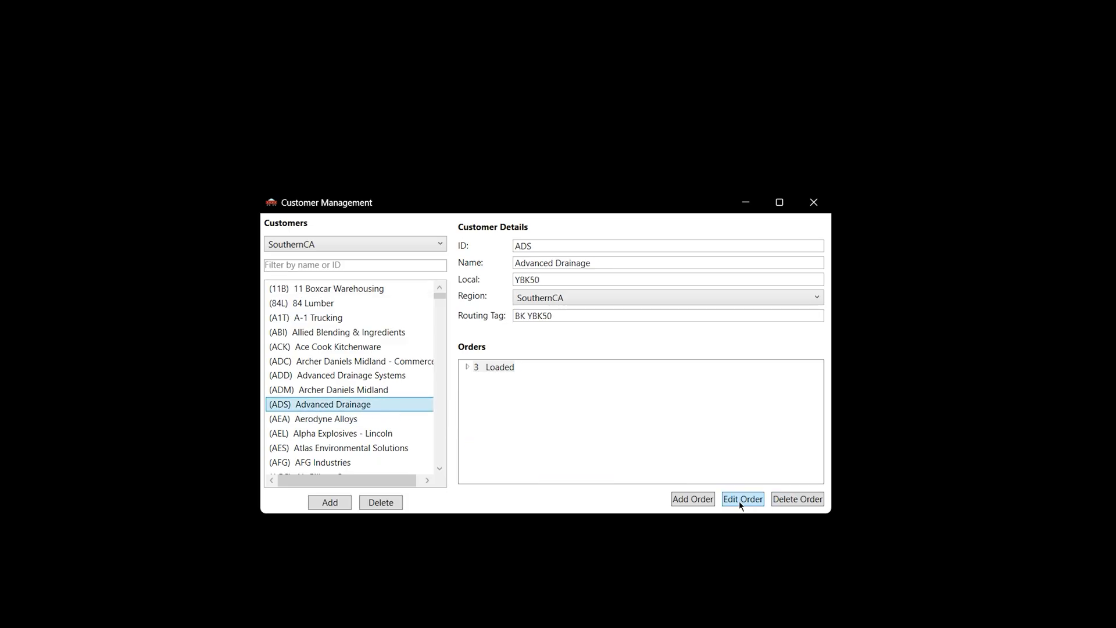
click(499, 375)
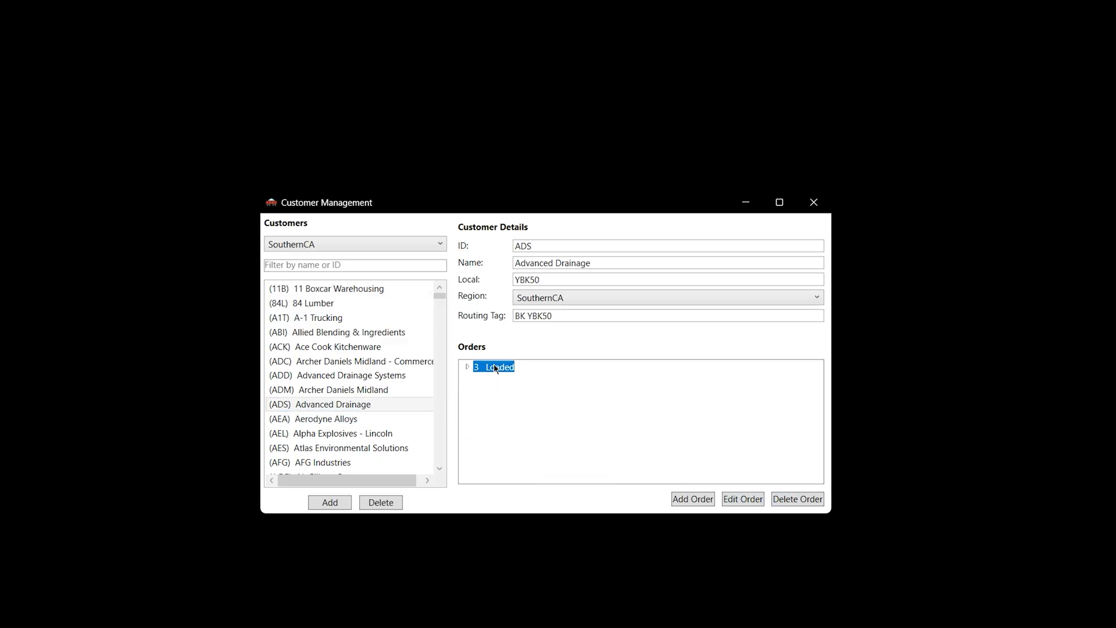
click(756, 502)
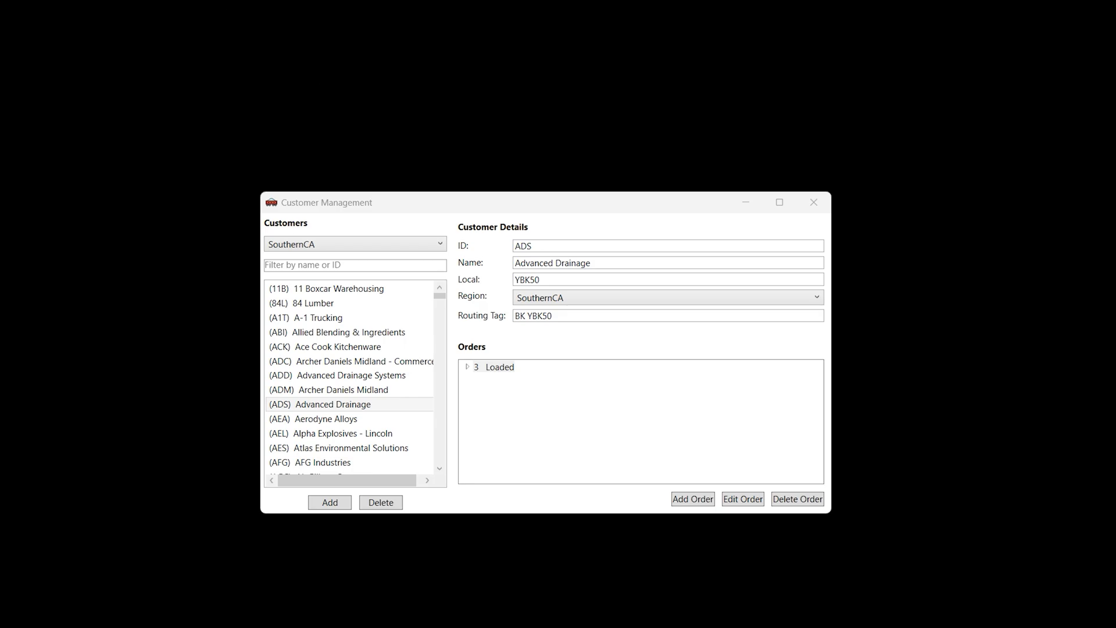
drag(544, 130, 579, 122)
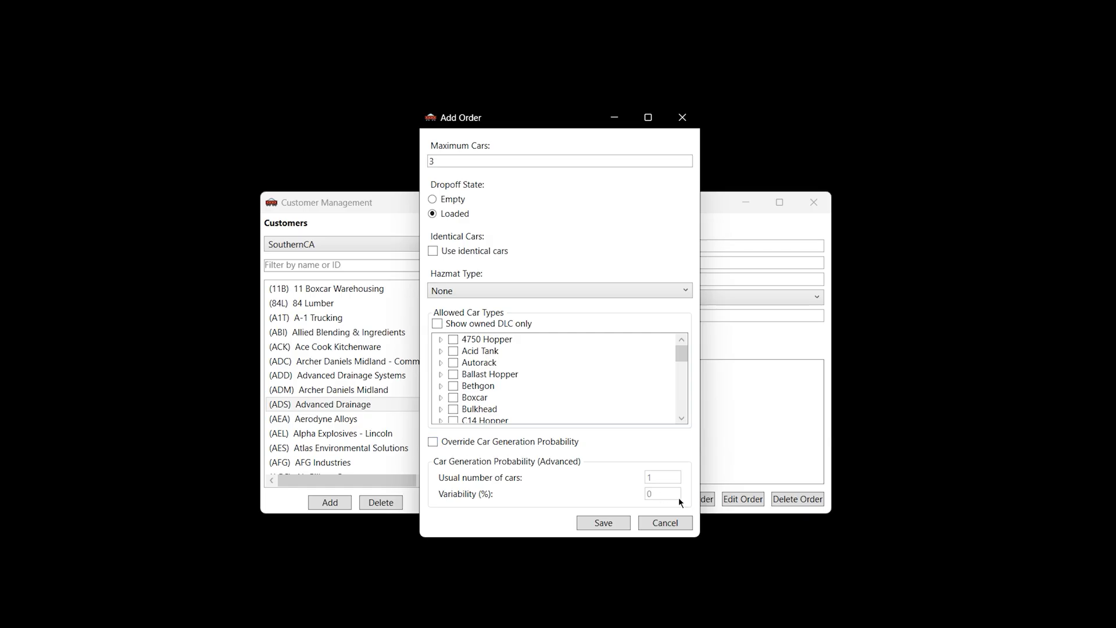
Try overriding car generation probability with 10 usual cars, 20 maximum cars and 20% variability, and cancel the edit and close customer management.
click(433, 443)
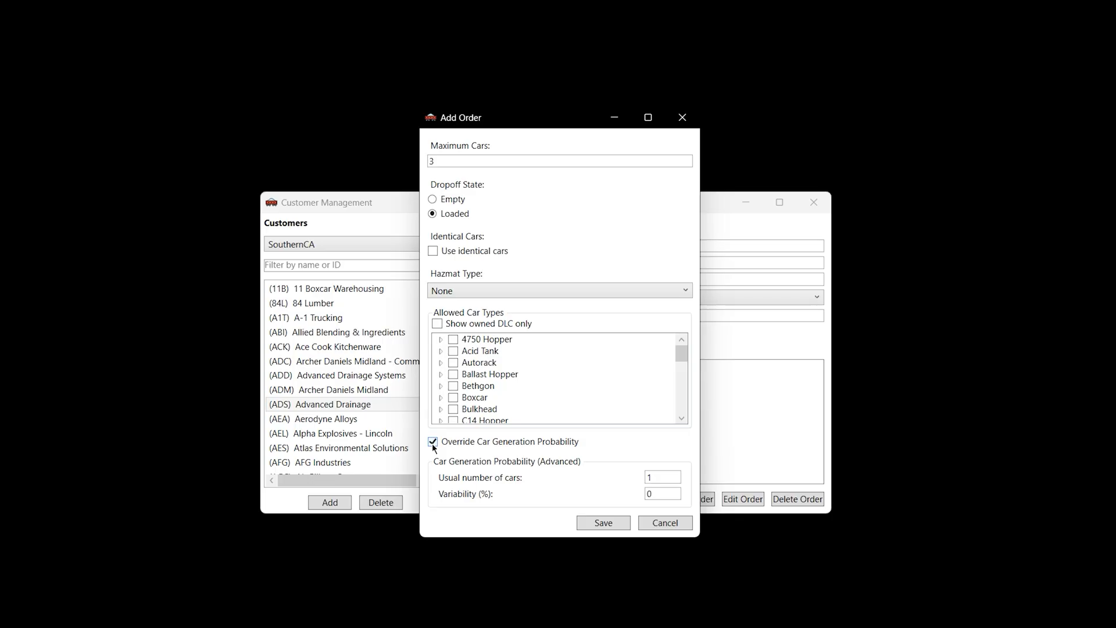
click(676, 478)
text(10)
drag(459, 163, 407, 165)
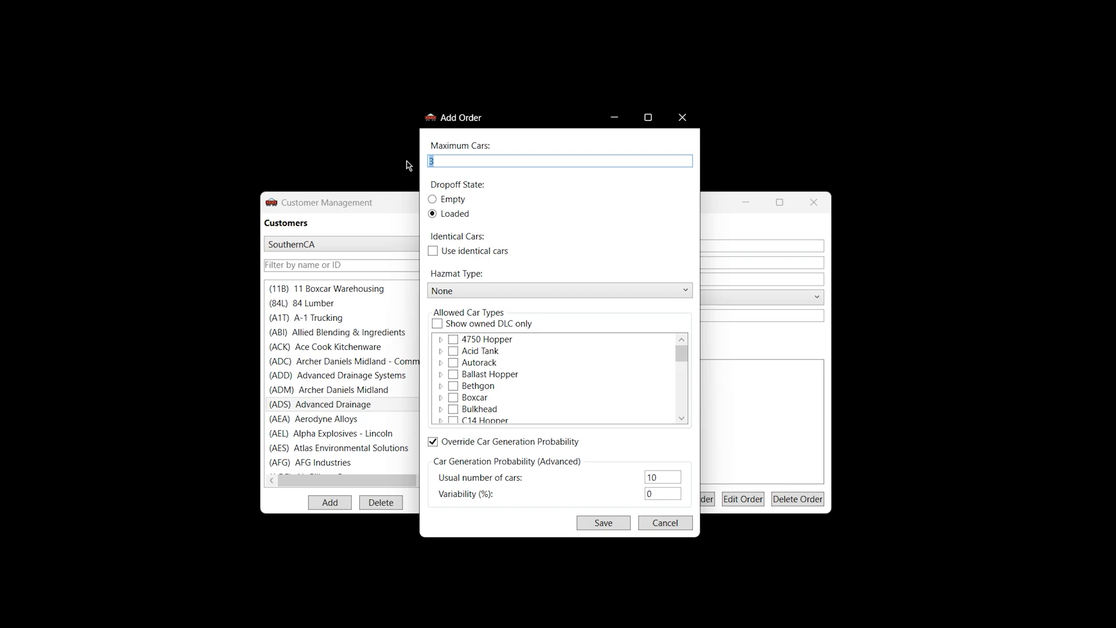
text(20)
double_click(664, 496)
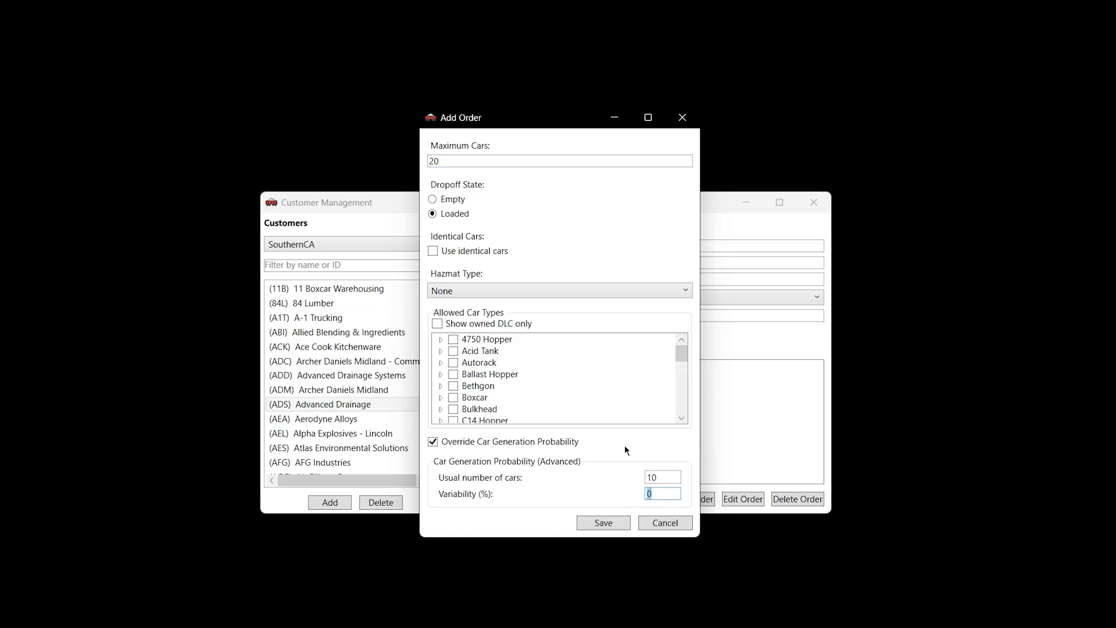
text(20)
click(664, 522)
click(816, 202)
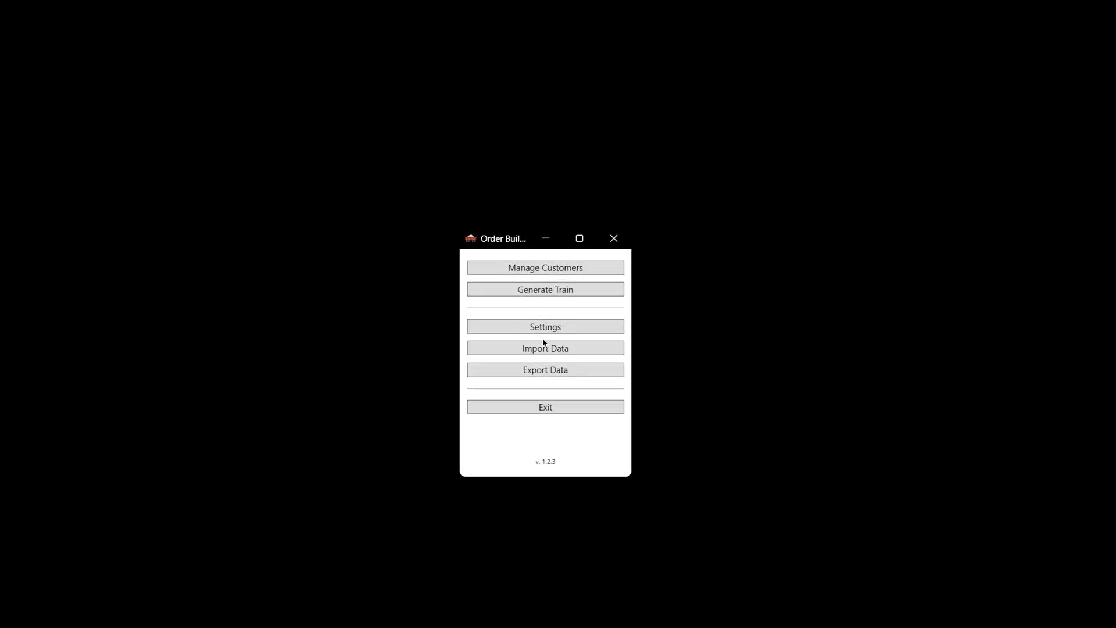
Set the car generation variability to 20% in the settings and save.
click(546, 329)
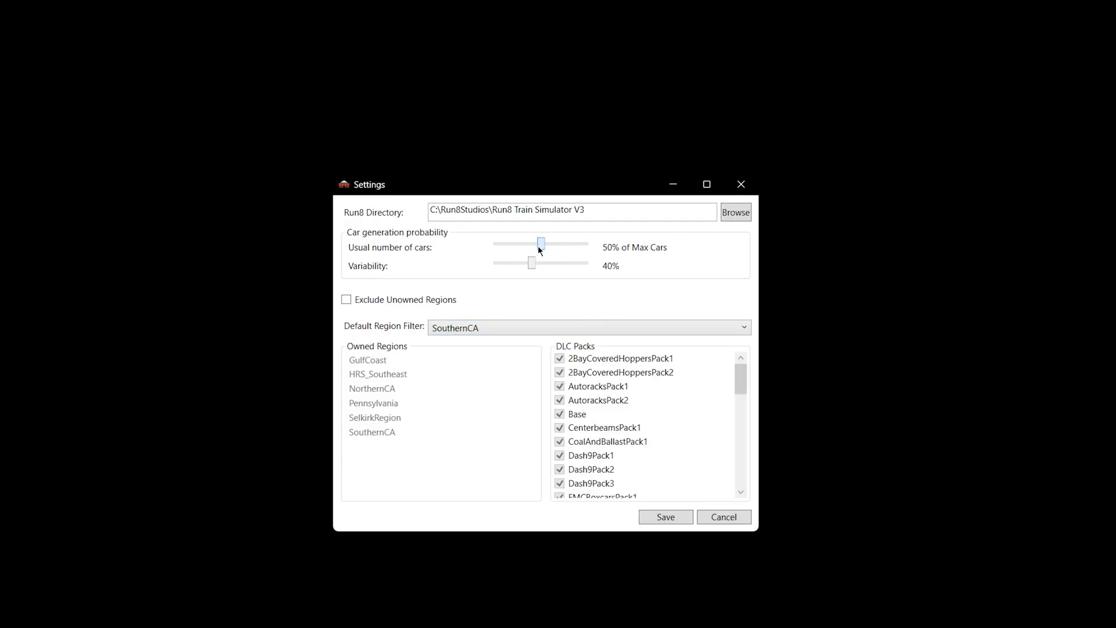
drag(530, 265, 513, 270)
click(663, 518)
Reopen customer management, examine the car generation values of the 11 Boxcar Warehousing loaded order, and cancel its edit.
click(555, 270)
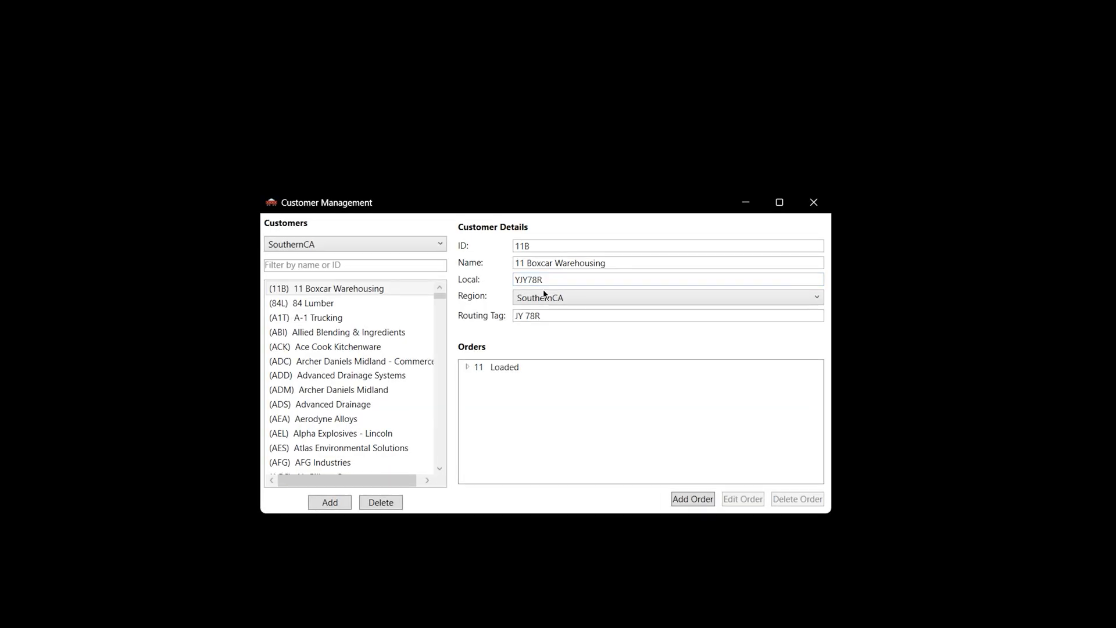
click(501, 366)
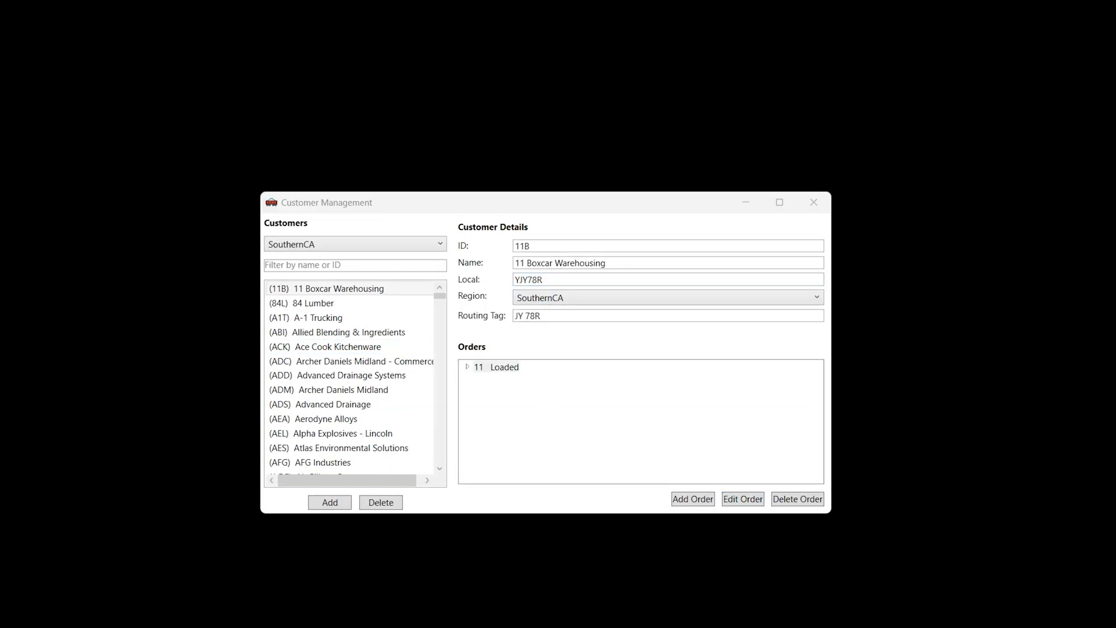
click(693, 499)
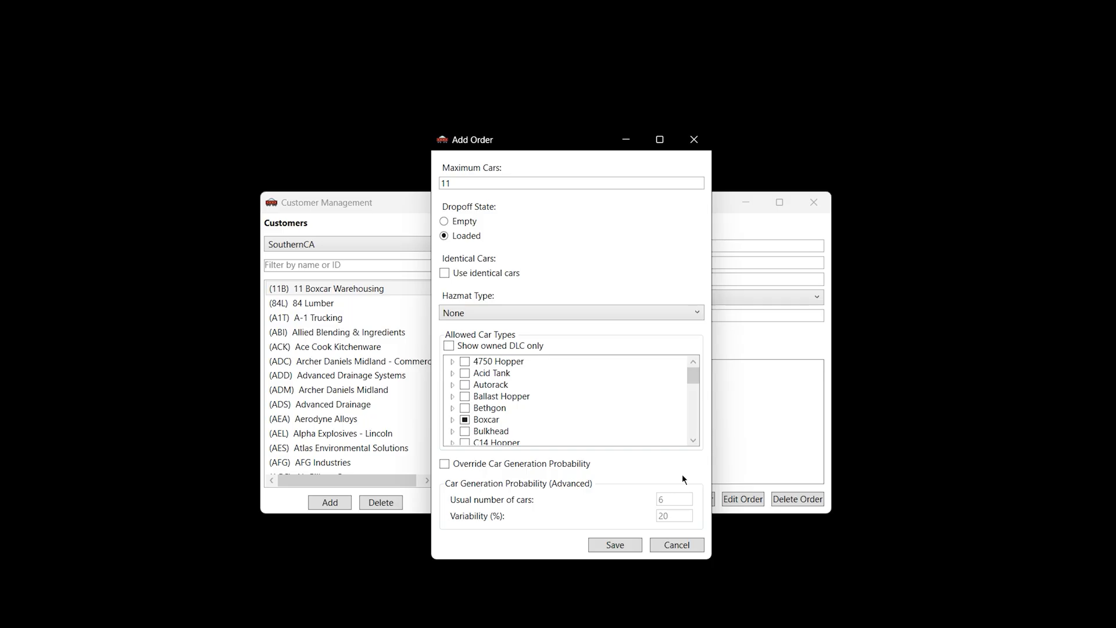
click(684, 545)
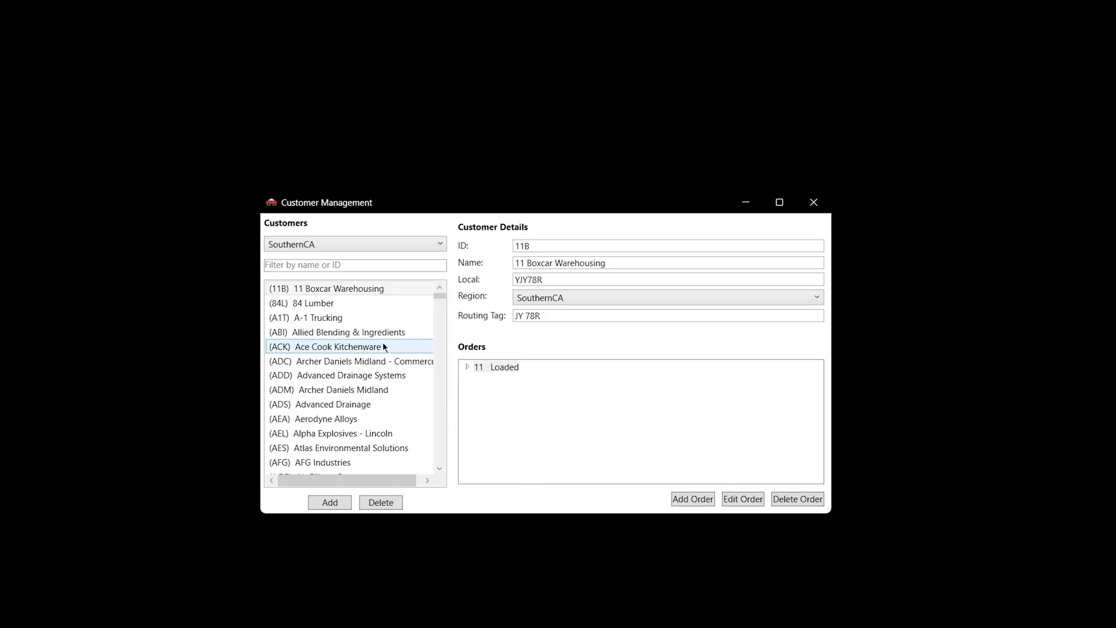
View the A & S Logistics customer's details and orders, and close customer management.
scroll(382, 372, down, 5)
click(383, 378)
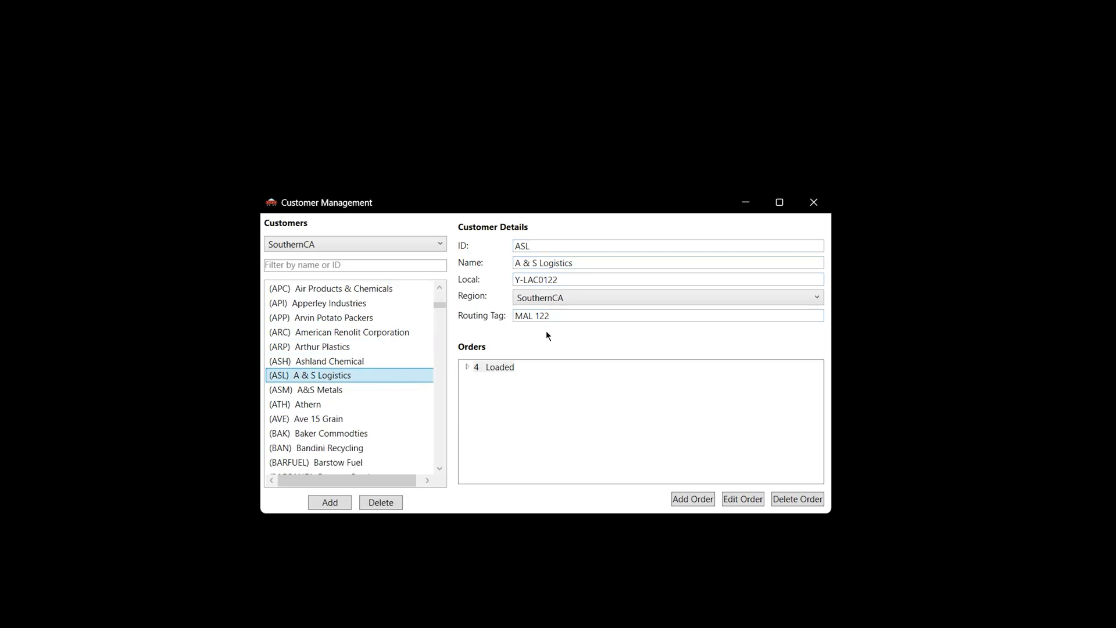
click(821, 208)
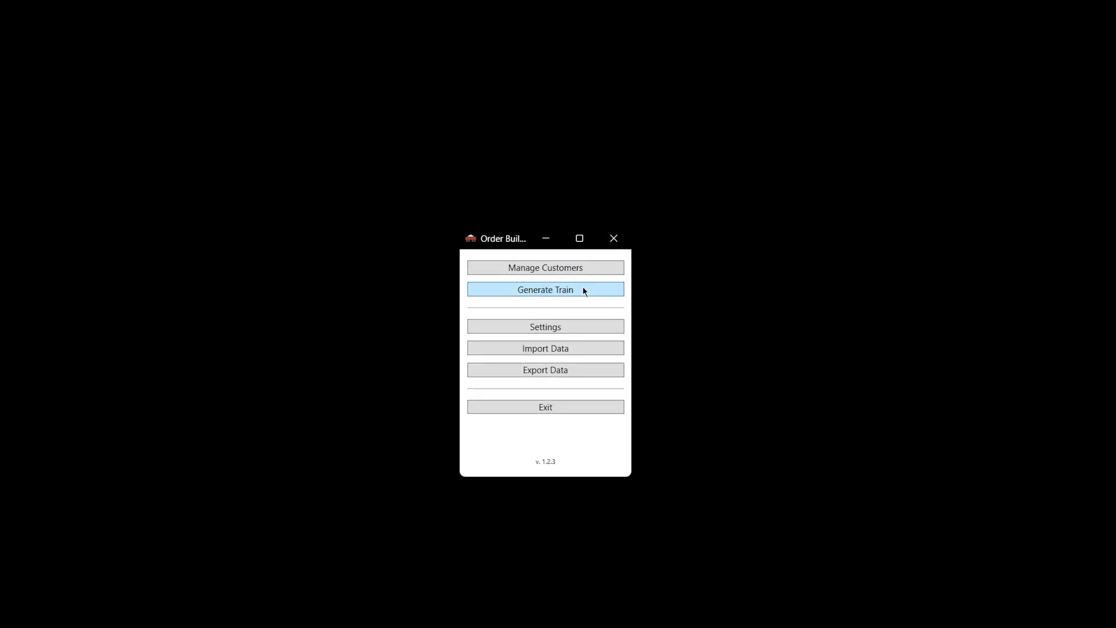
Open train generation, select local LS917J to examine its customers and the train estimate, and close the window.
click(584, 289)
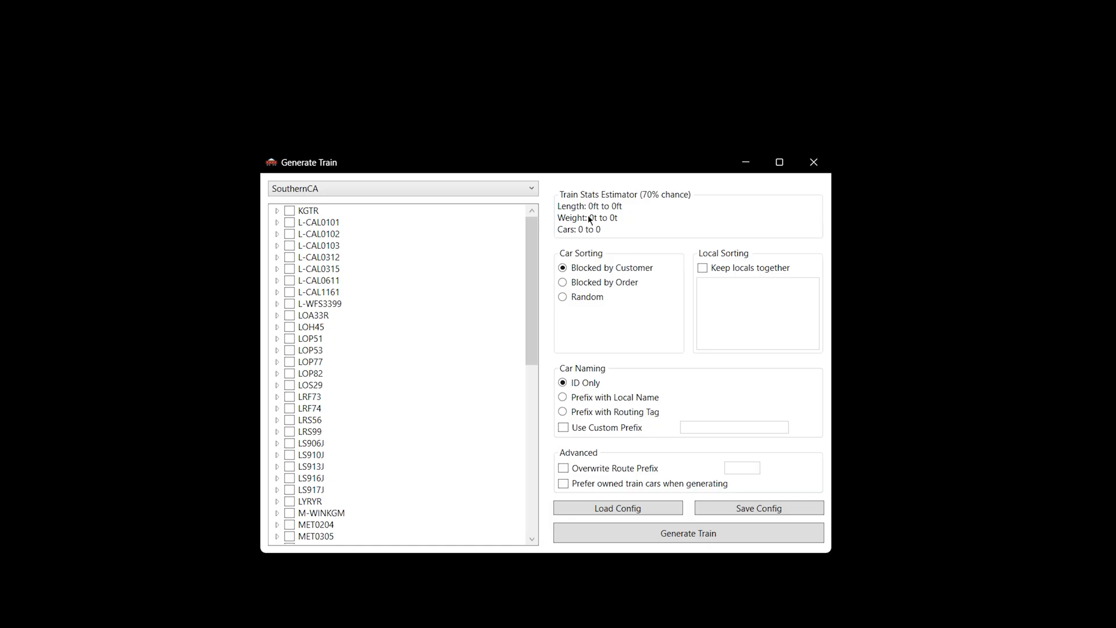
click(290, 491)
click(277, 491)
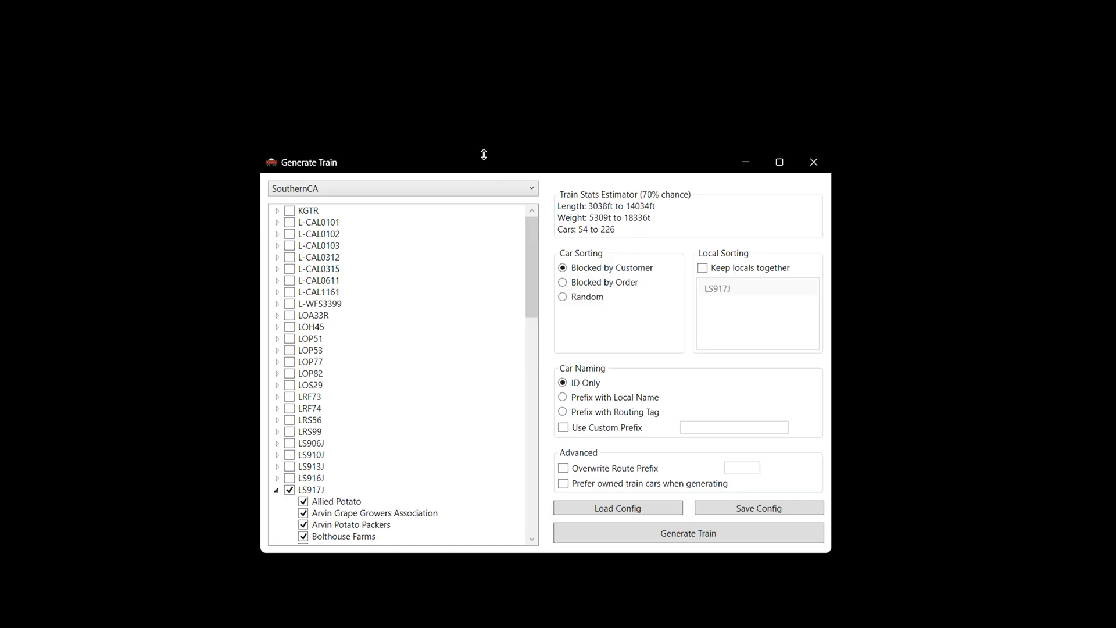
drag(484, 155, 484, 31)
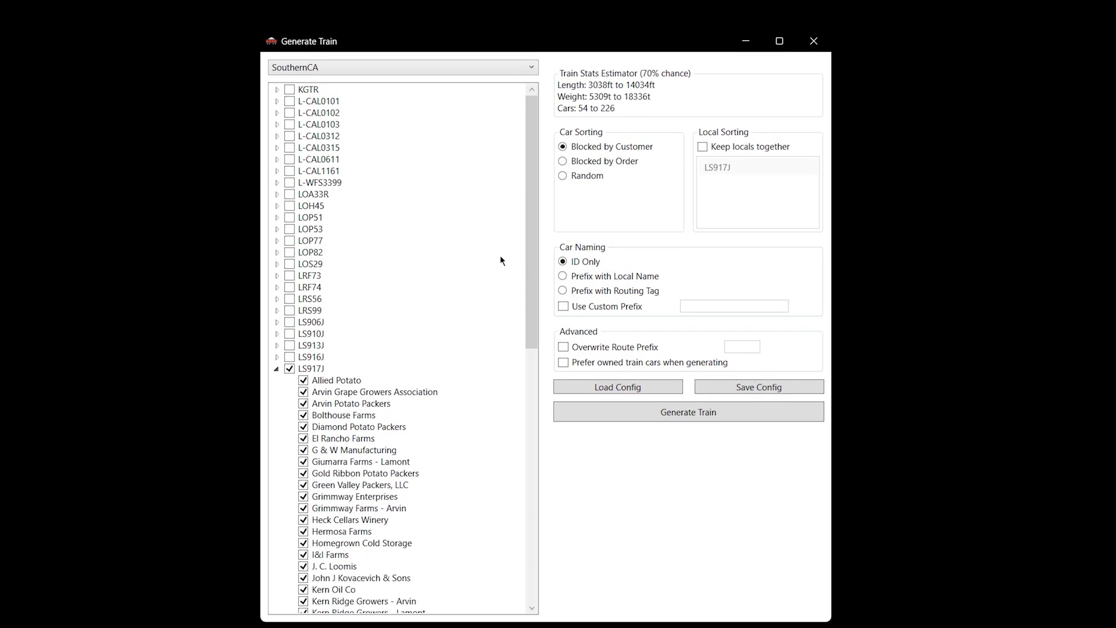
scroll(532, 294, down, 4)
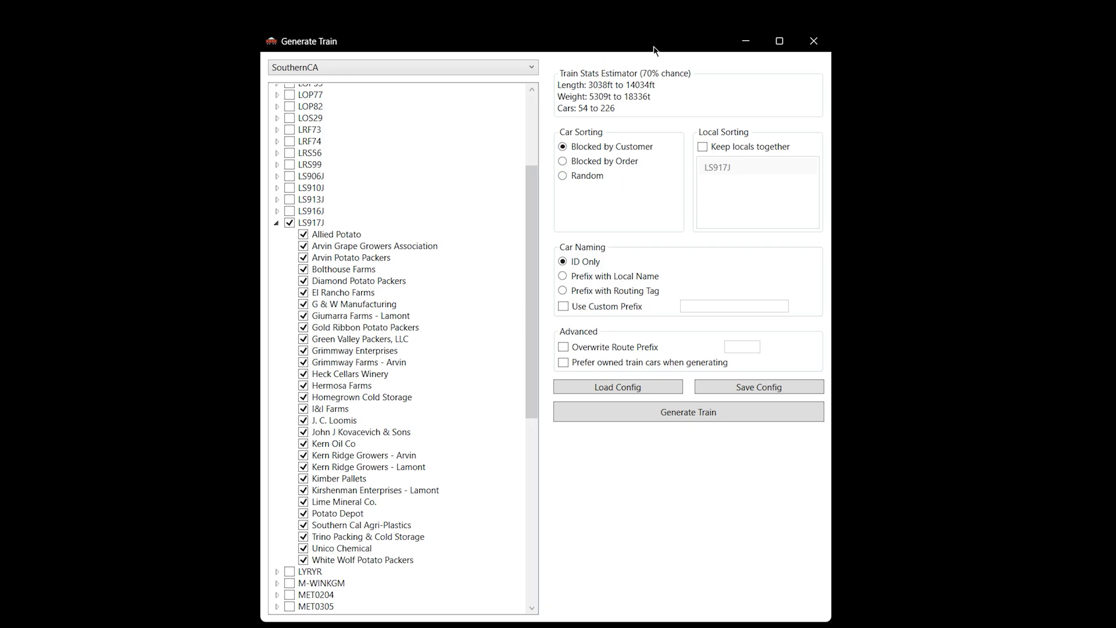
click(814, 41)
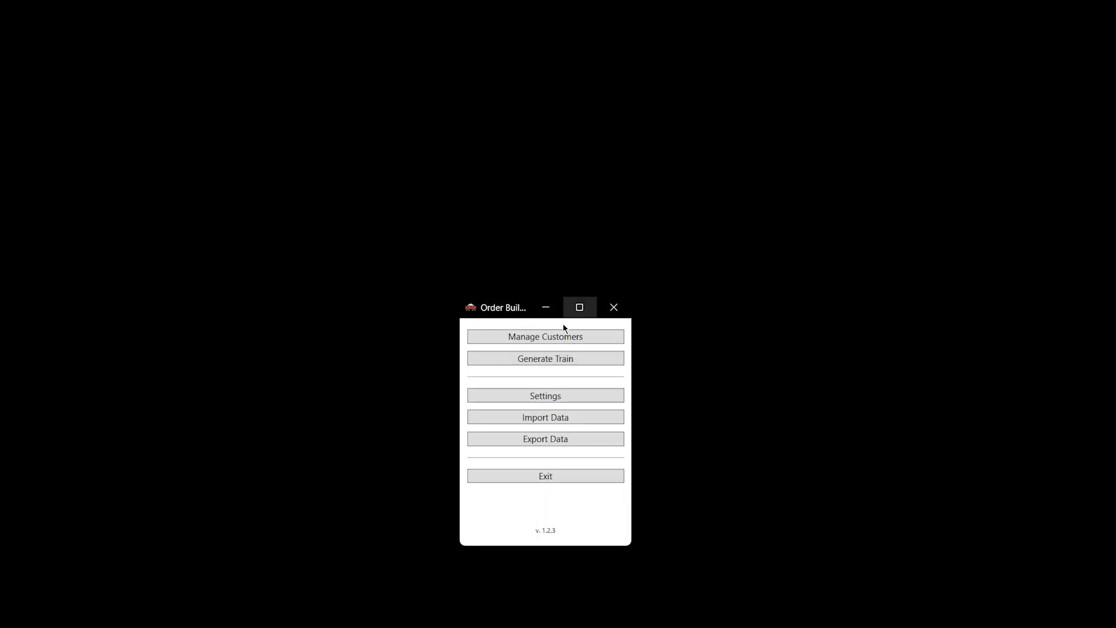
Lower the car generation probability in the settings and save.
click(545, 400)
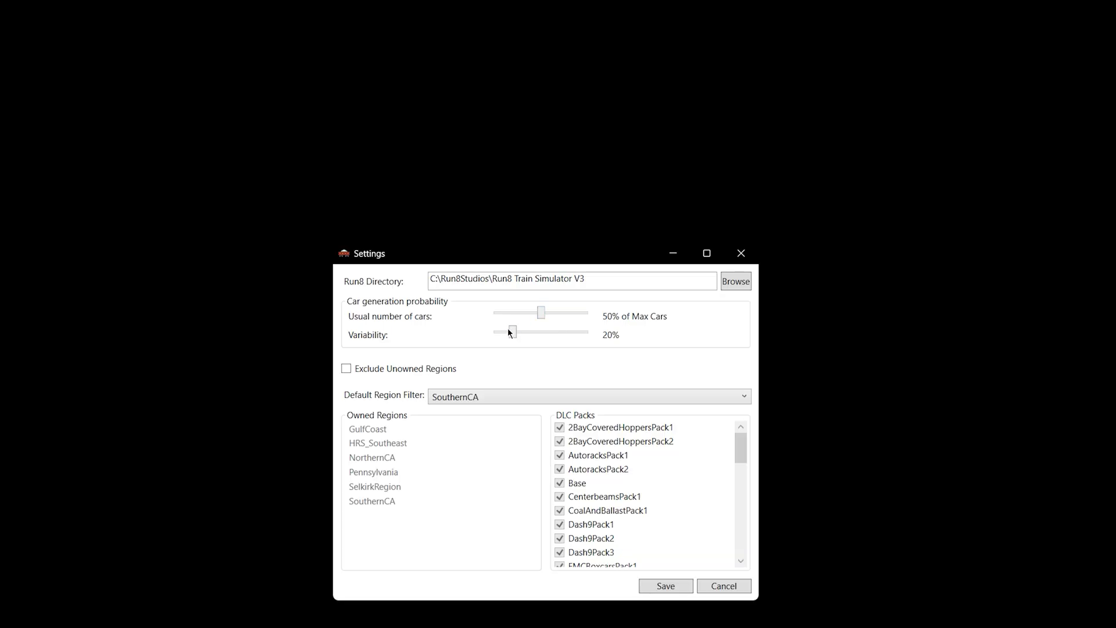
drag(514, 332, 505, 315)
click(677, 587)
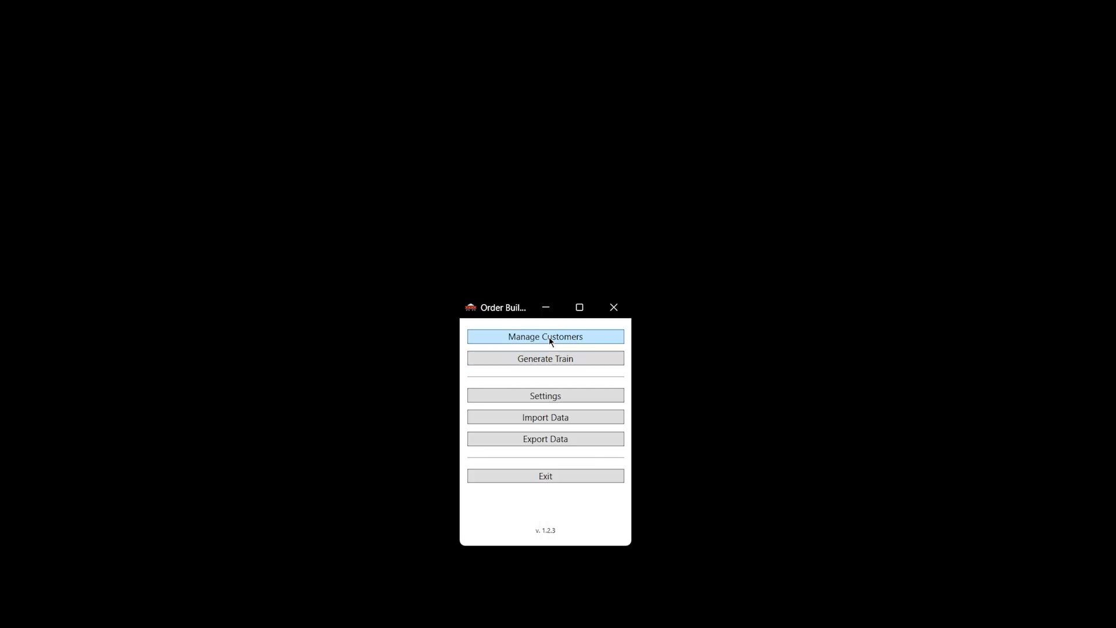
Reopen train generation, select local LS917J with all its customers, and expand its customer list.
click(549, 360)
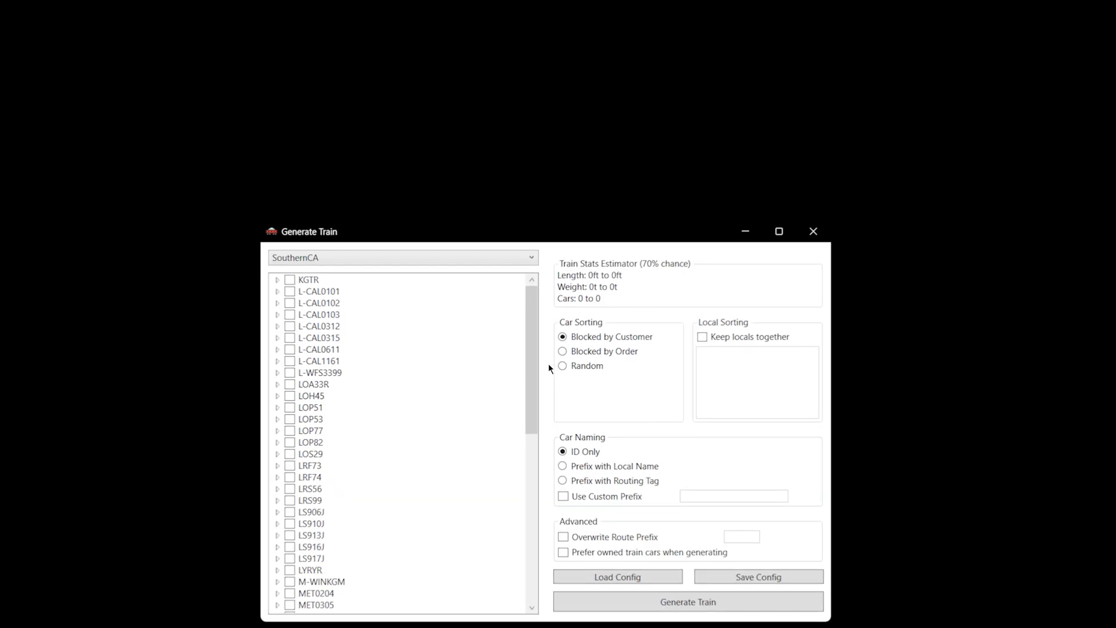
click(290, 559)
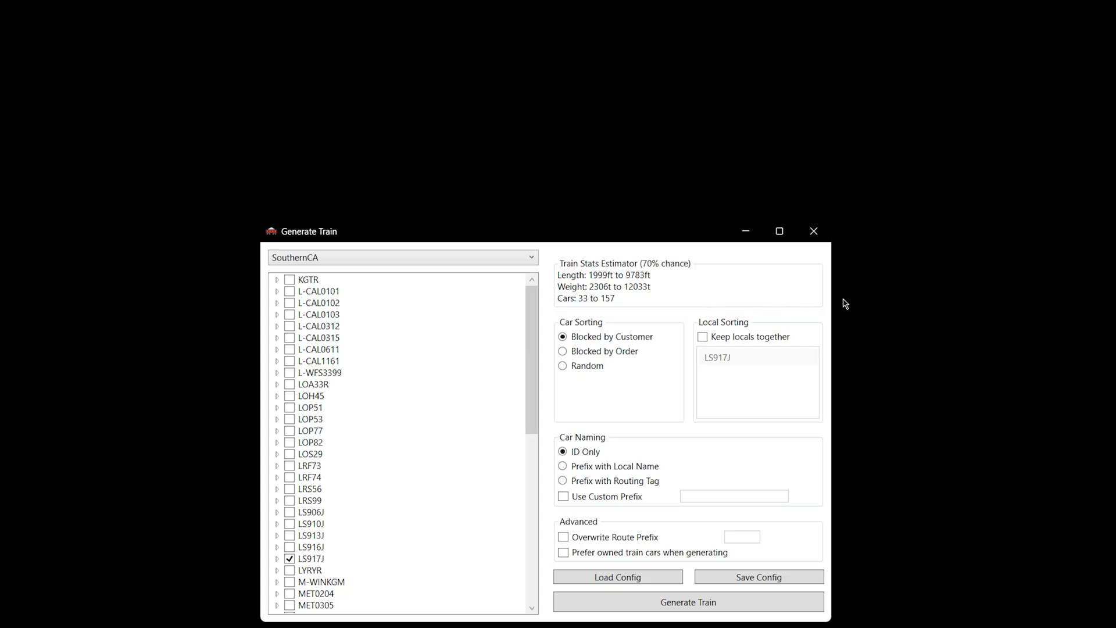
click(277, 559)
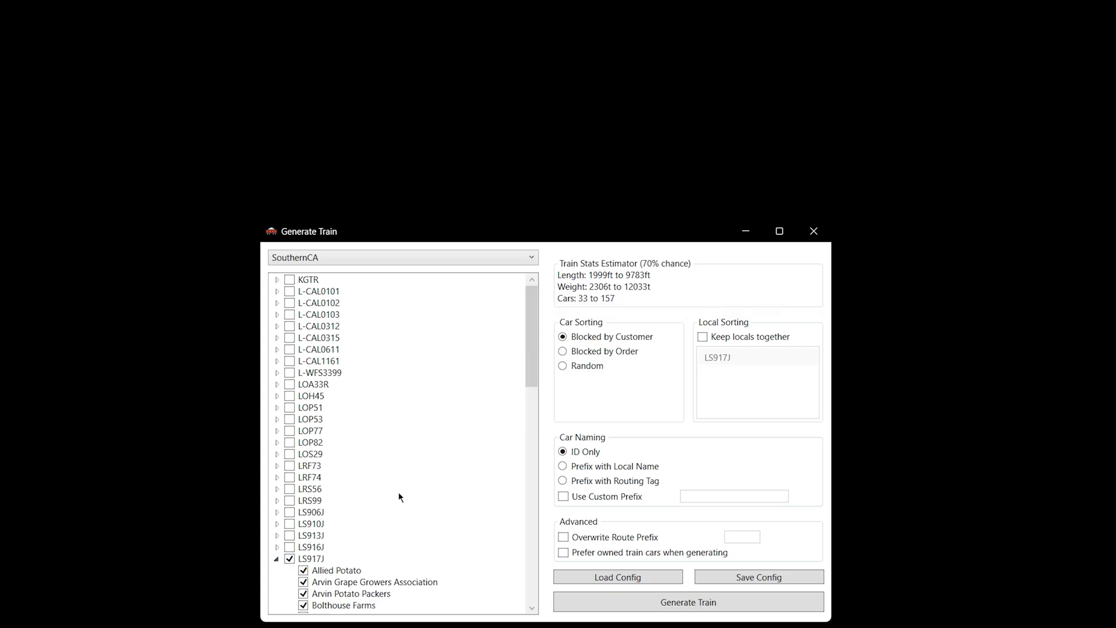
scroll(399, 492, down, 7)
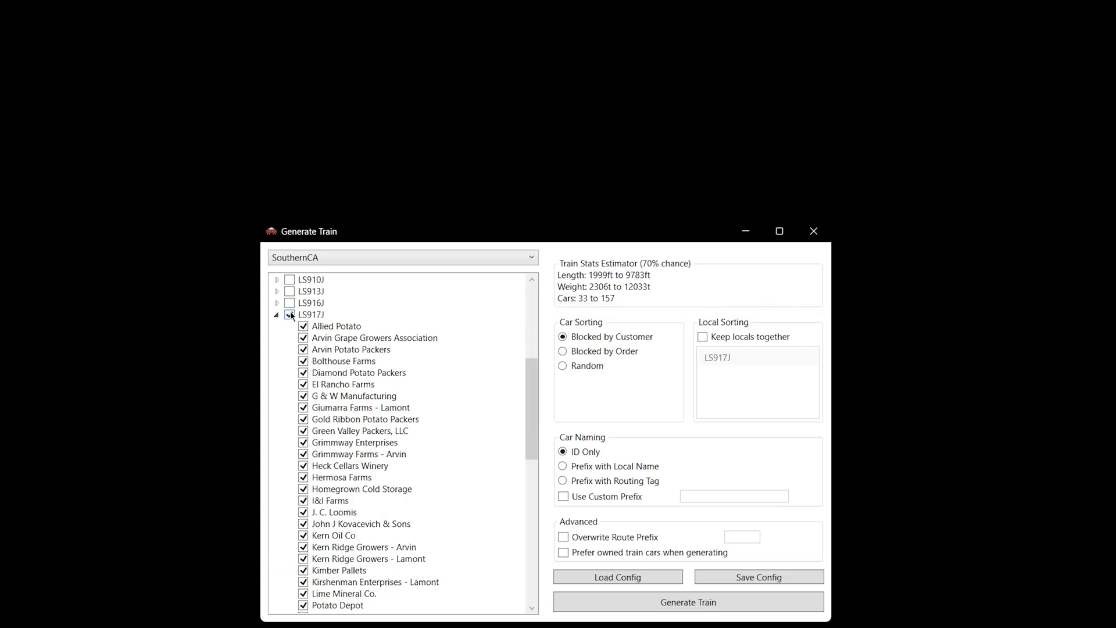
click(290, 312)
click(291, 315)
scroll(322, 378, down, 1)
Exclude Hermosa Farms, G & W Manufacturing, Arvin Potato Packers, Lime Mineral Co. and John J Kovacevich & Sons from the LS917J train.
click(303, 443)
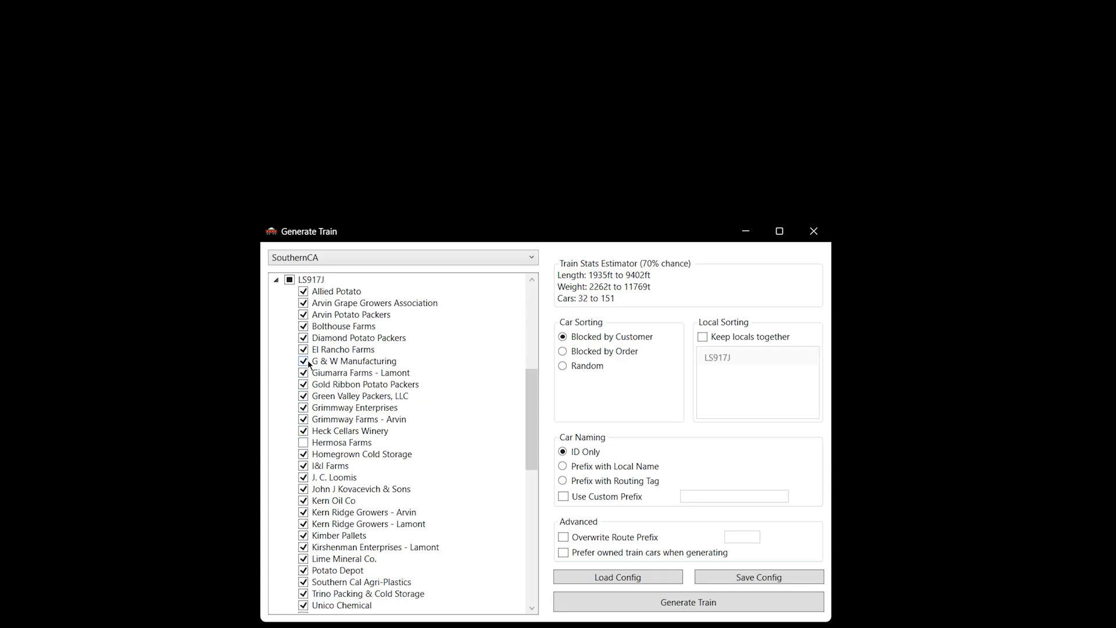
click(303, 361)
click(305, 314)
click(303, 559)
mouse_move(531, 413)
mouse_down()
mouse_move(532, 446)
mouse_move(539, 407)
mouse_up()
click(303, 508)
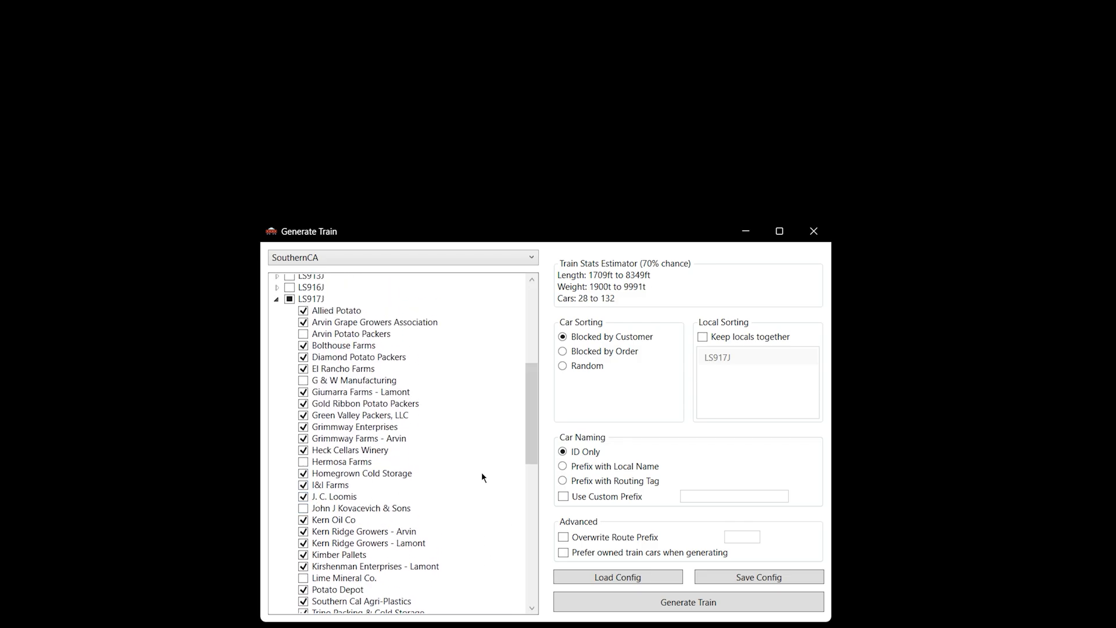